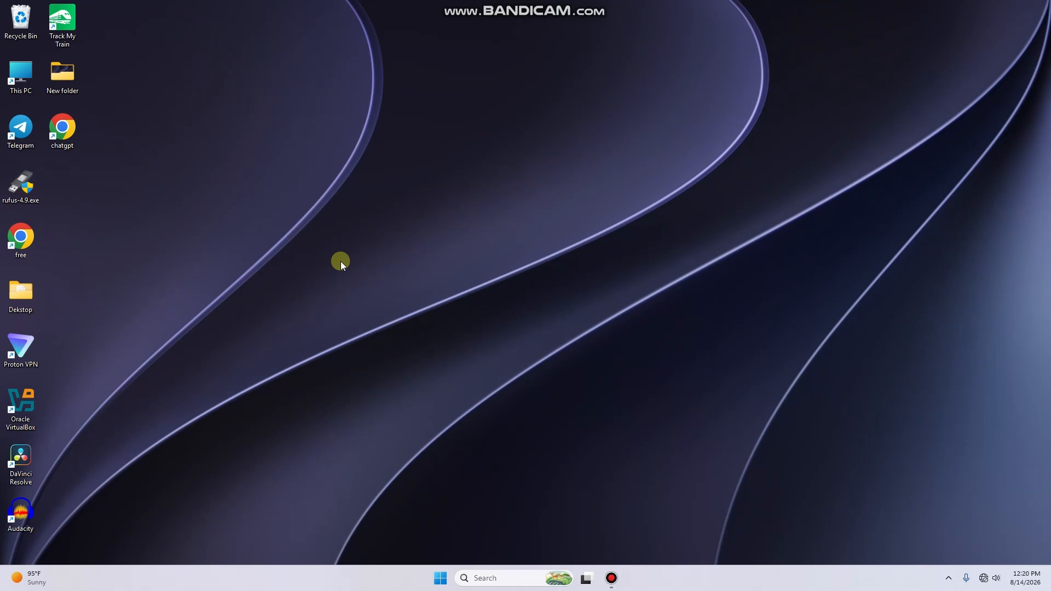
Launch Oracle VirtualBox by searching 'vi' in the taskbar search box
left_click(482, 578)
type("vi")
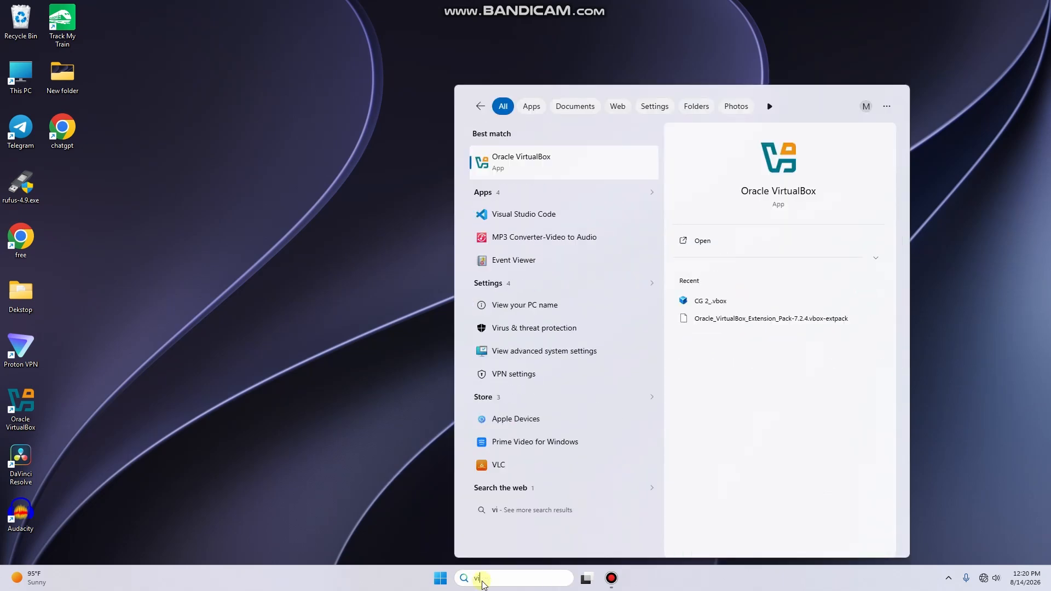
key("Return")
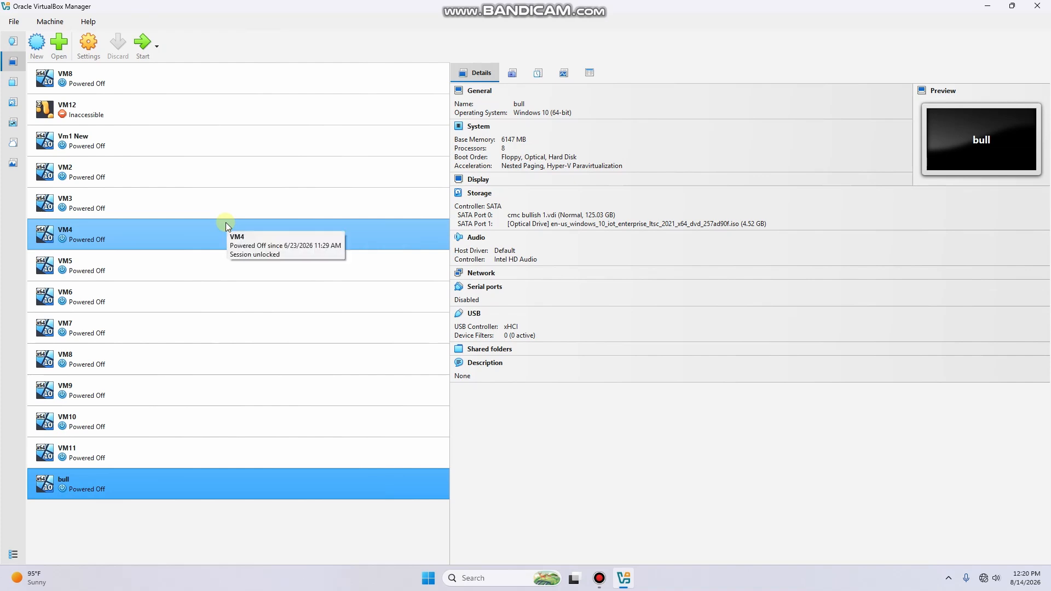
Start a new virtual machine named 'Windows 10' so Windows 10 (64-bit) is auto-selected
left_click(37, 44)
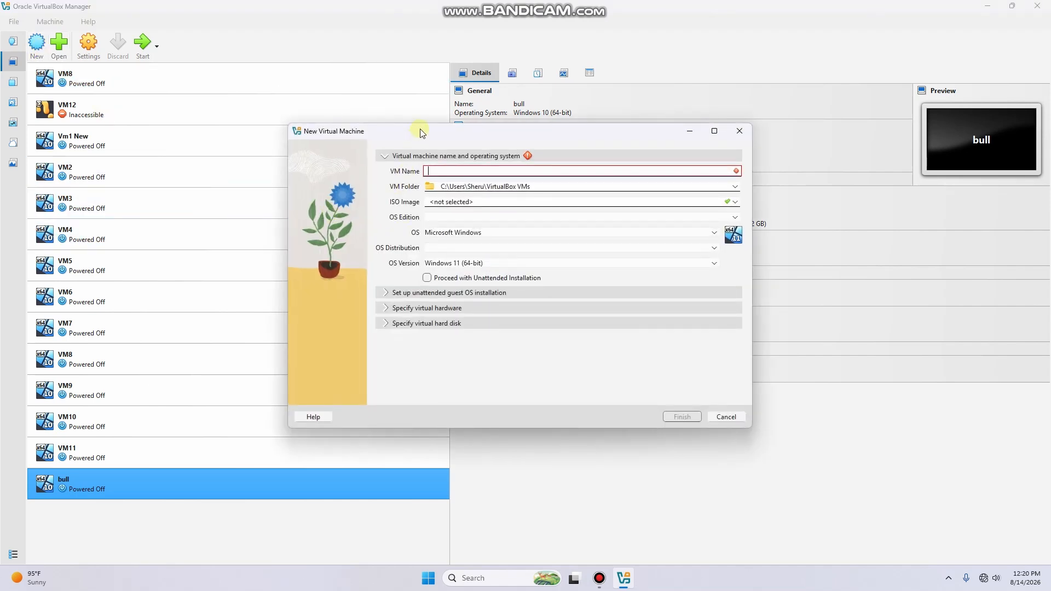
left_click_drag(419, 129, 411, 125)
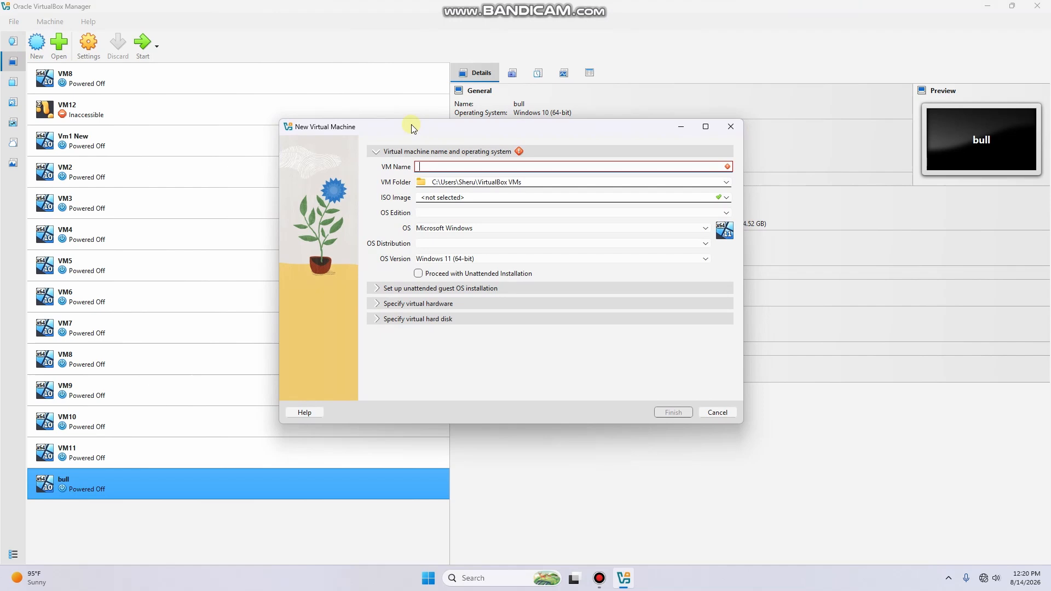
left_click(452, 164)
type("Wind")
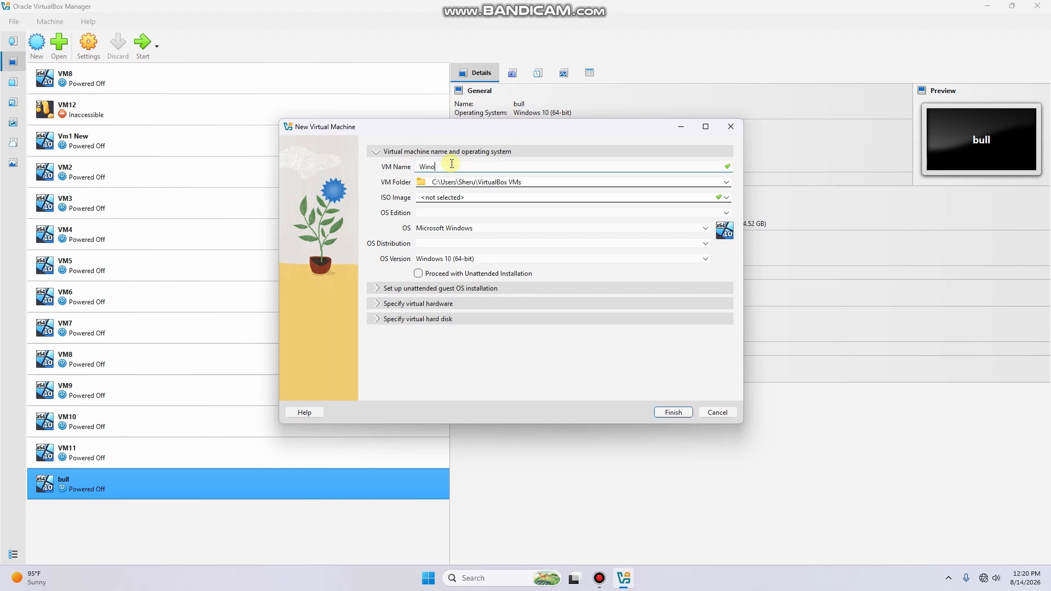
type("ows 10")
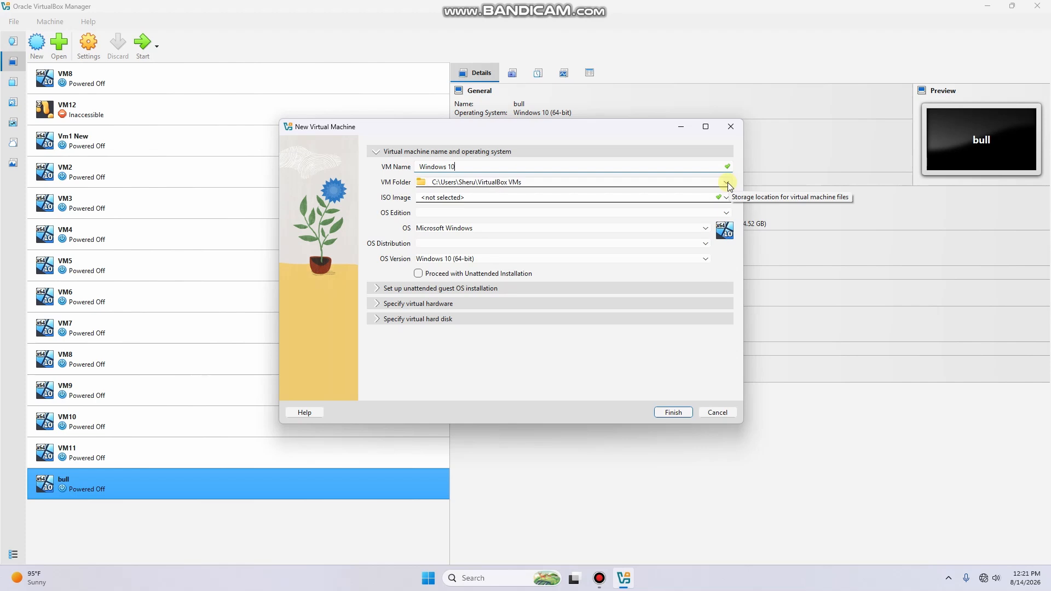
left_click(728, 183)
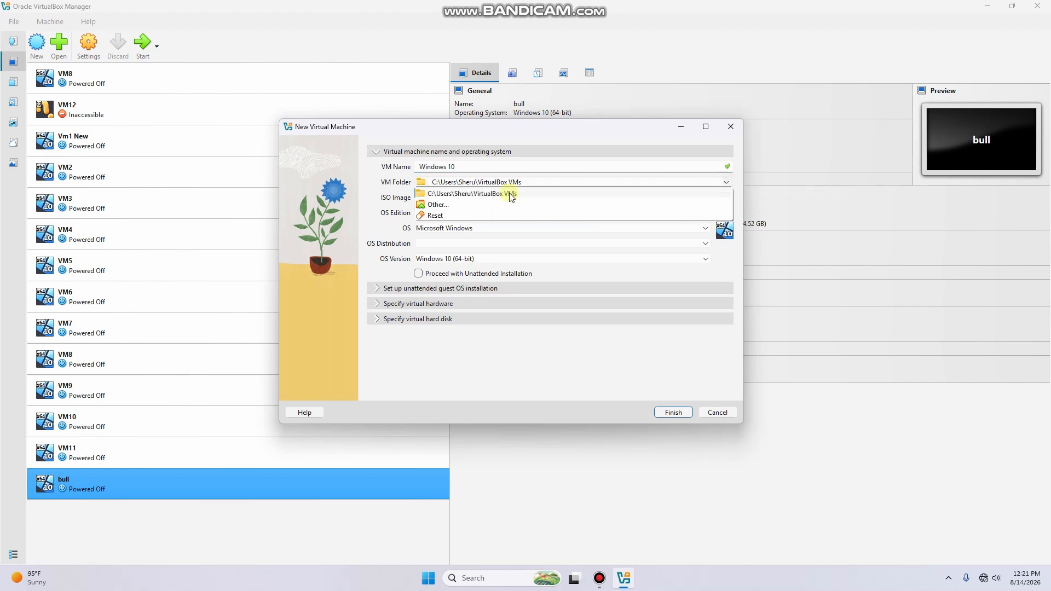
left_click(445, 206)
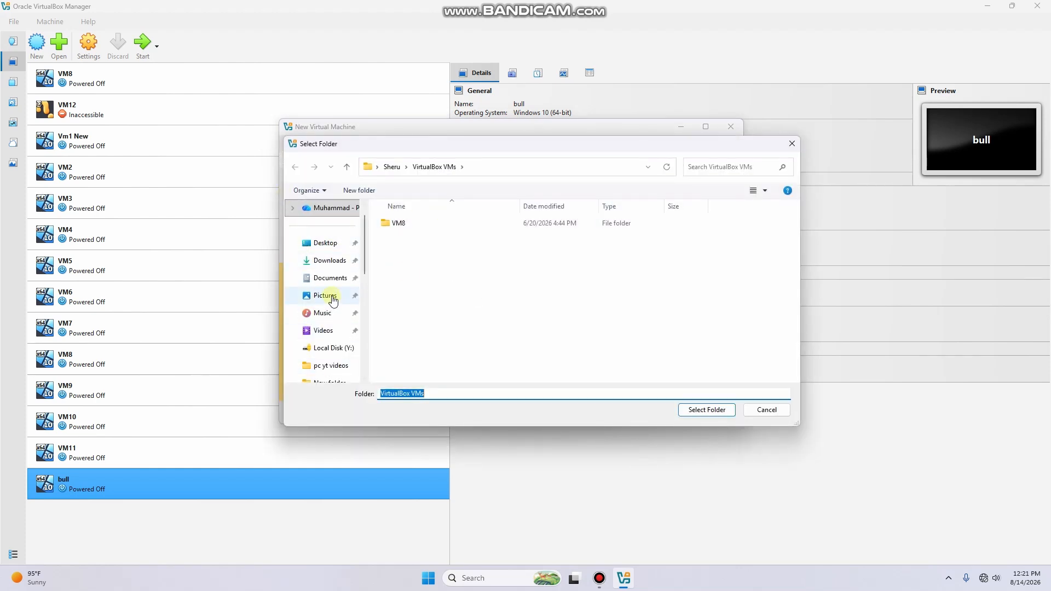
left_click(706, 410)
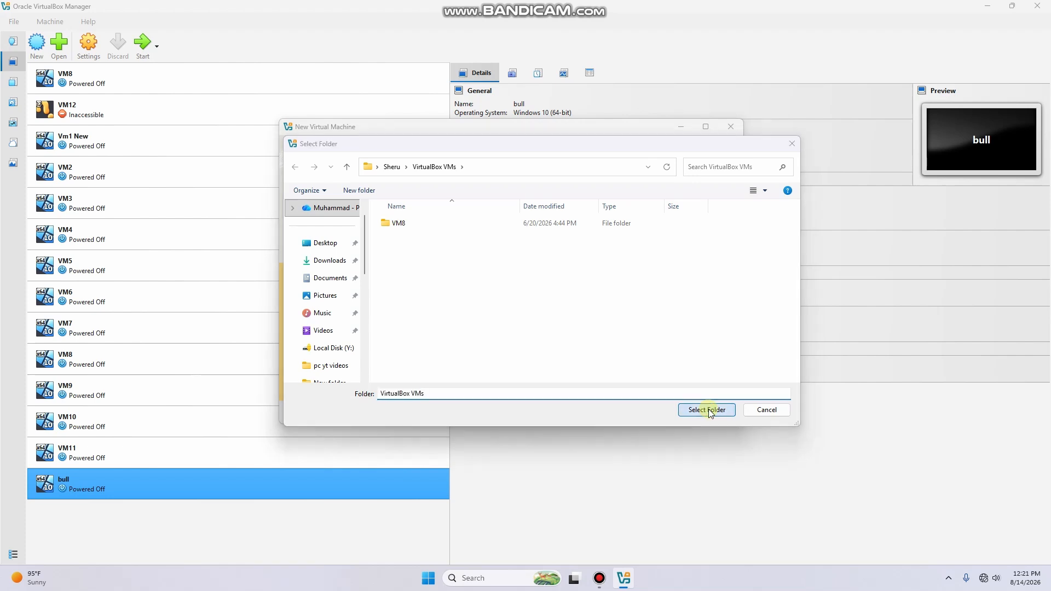
left_click(605, 232)
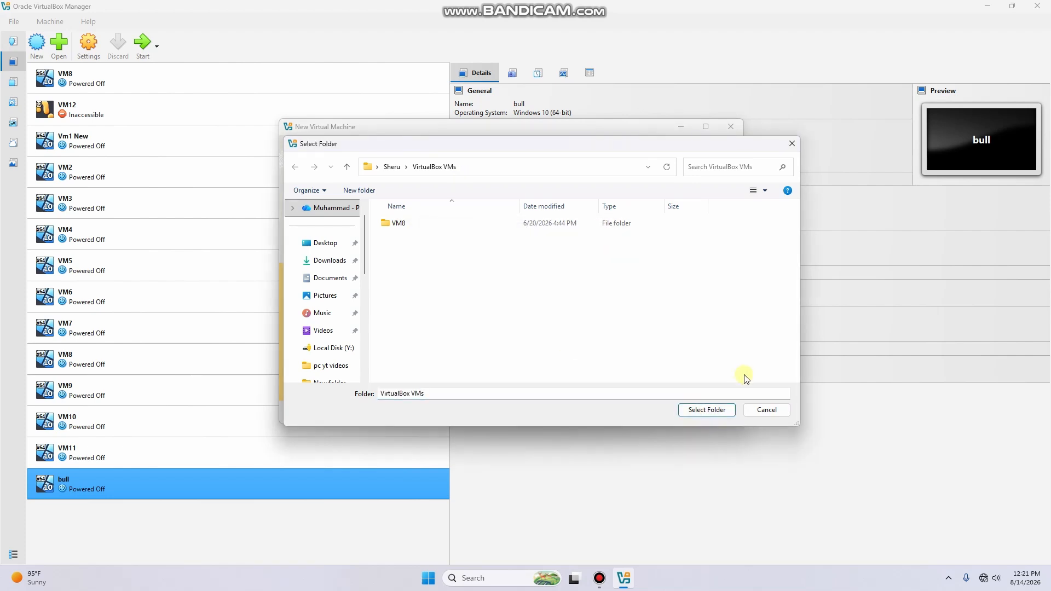
left_click(765, 410)
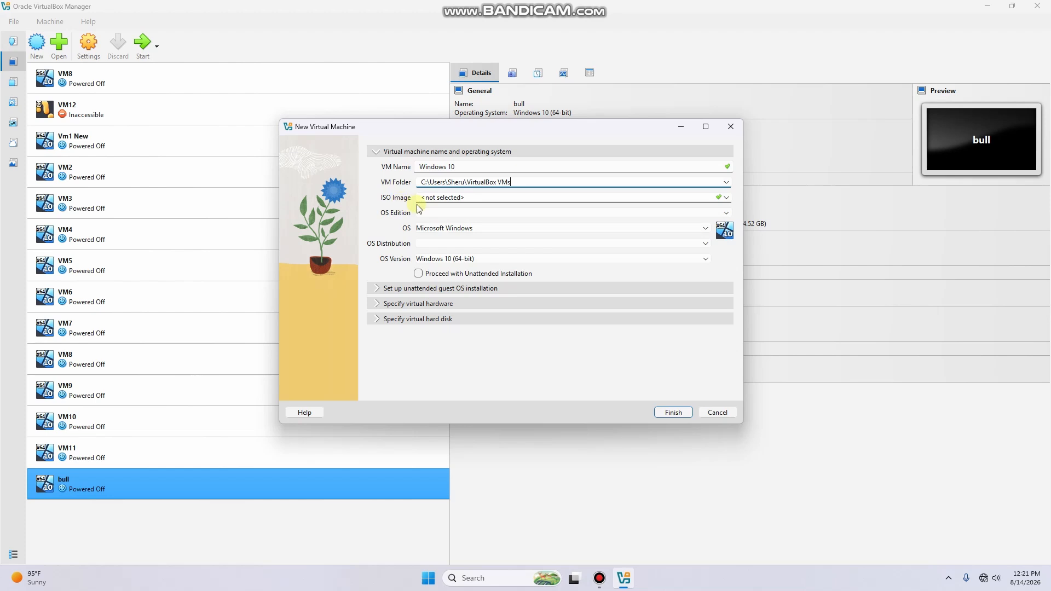
Select the en-us Windows 10 IoT Enterprise LTSC ISO and disable unattended installation
left_click(727, 200)
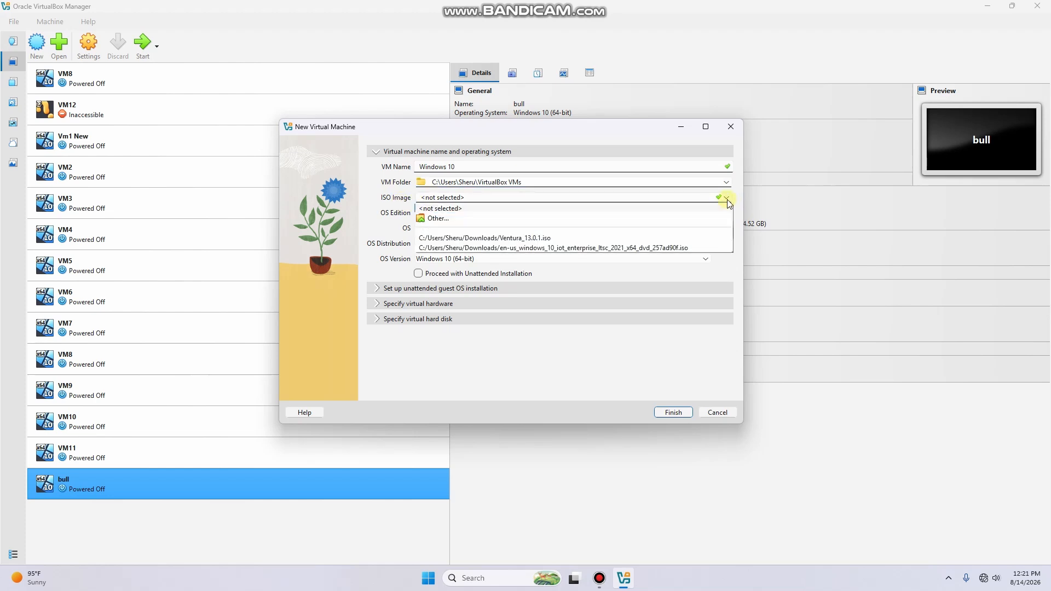
left_click(438, 219)
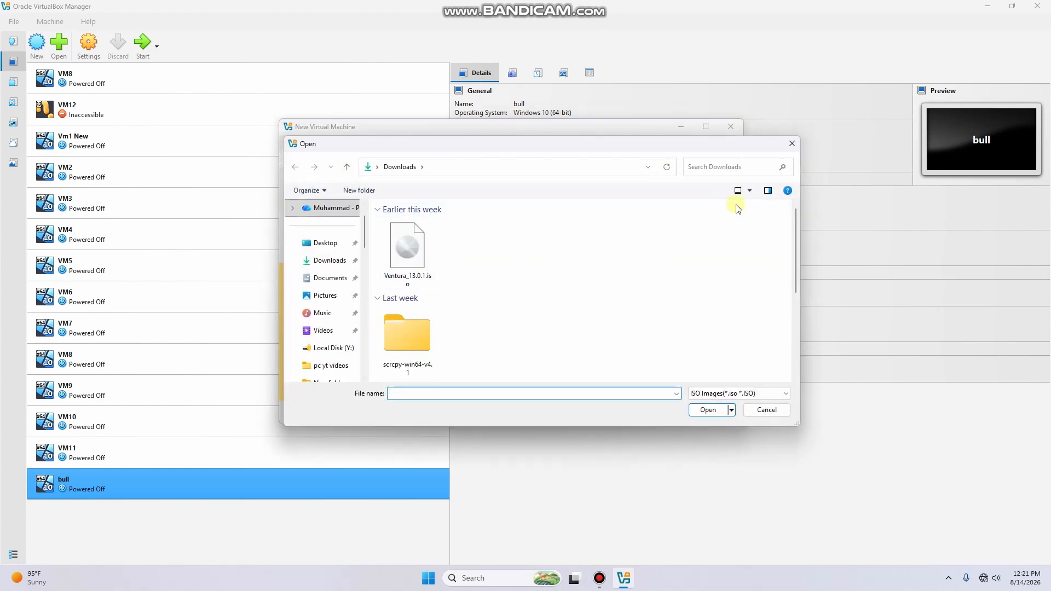
left_click(791, 144)
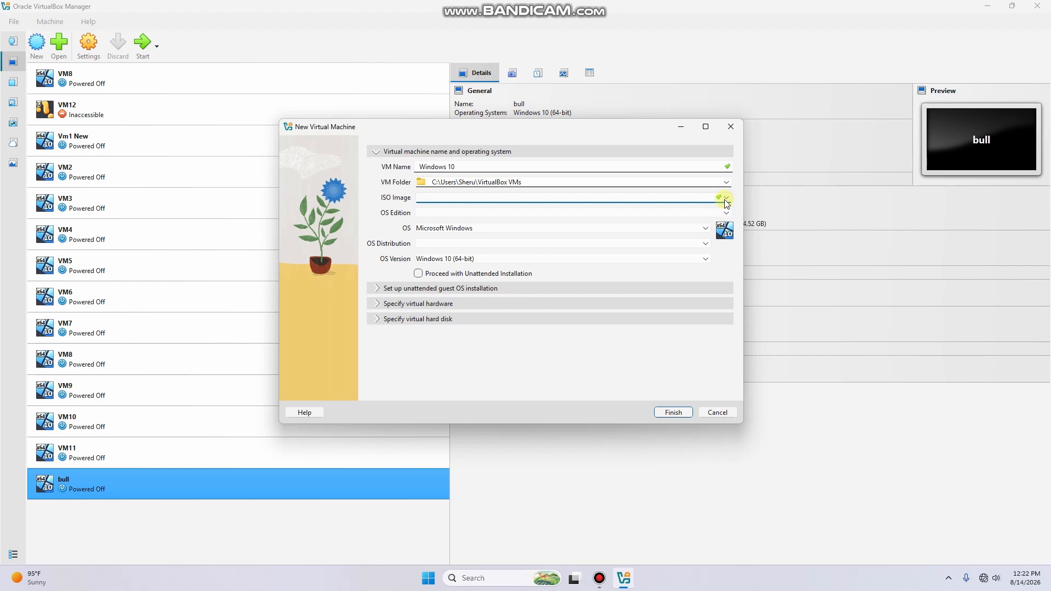
left_click(726, 198)
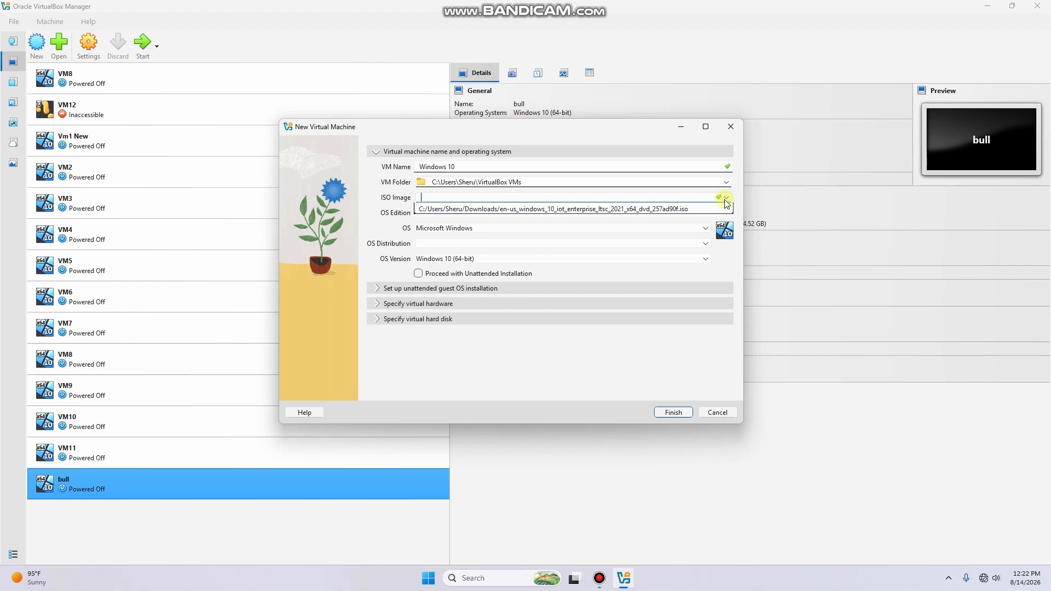
left_click(556, 250)
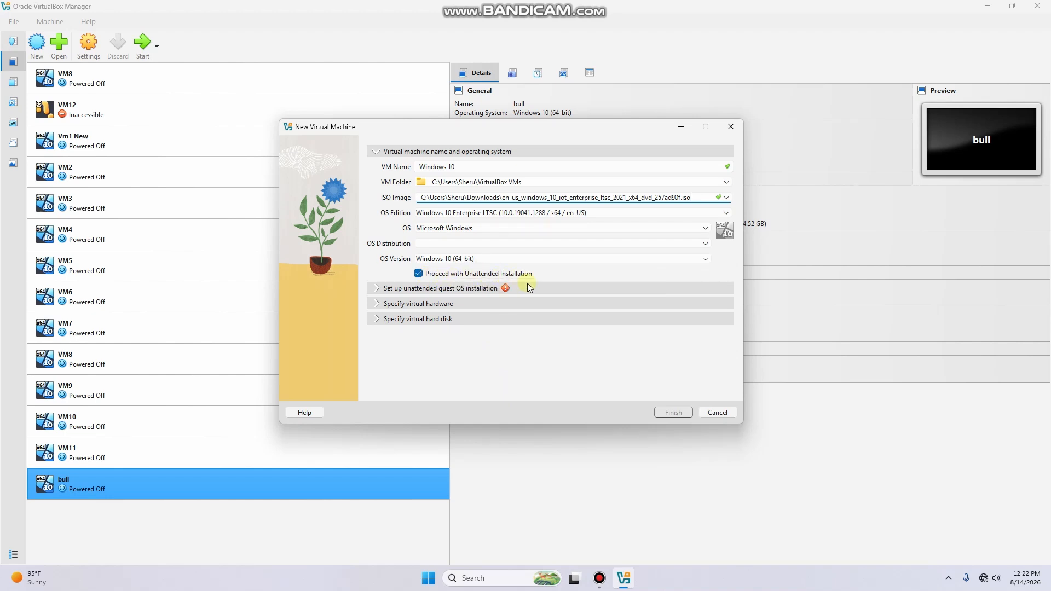
left_click(419, 273)
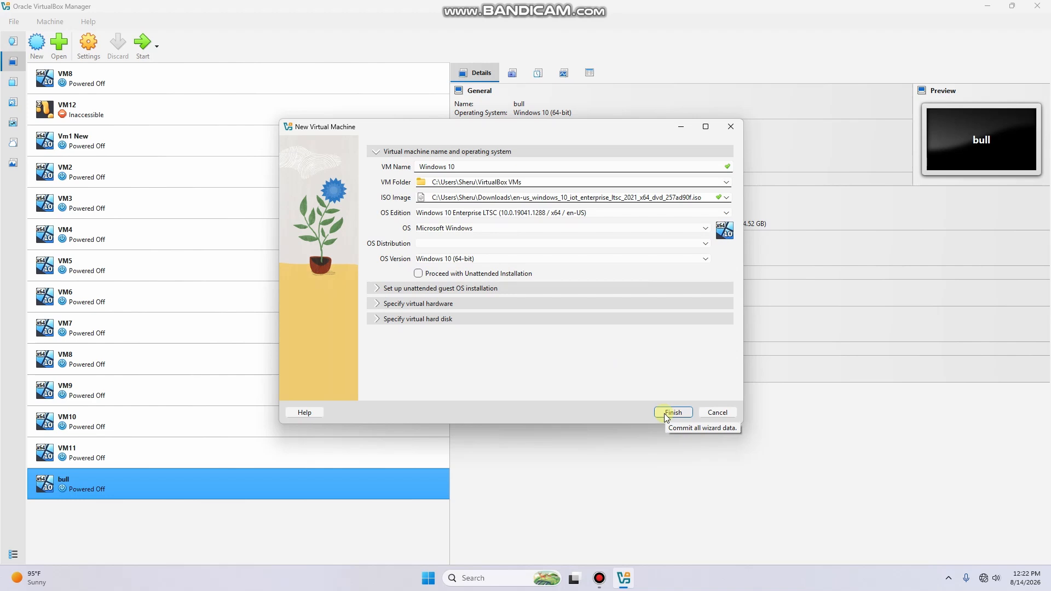
left_click(376, 304)
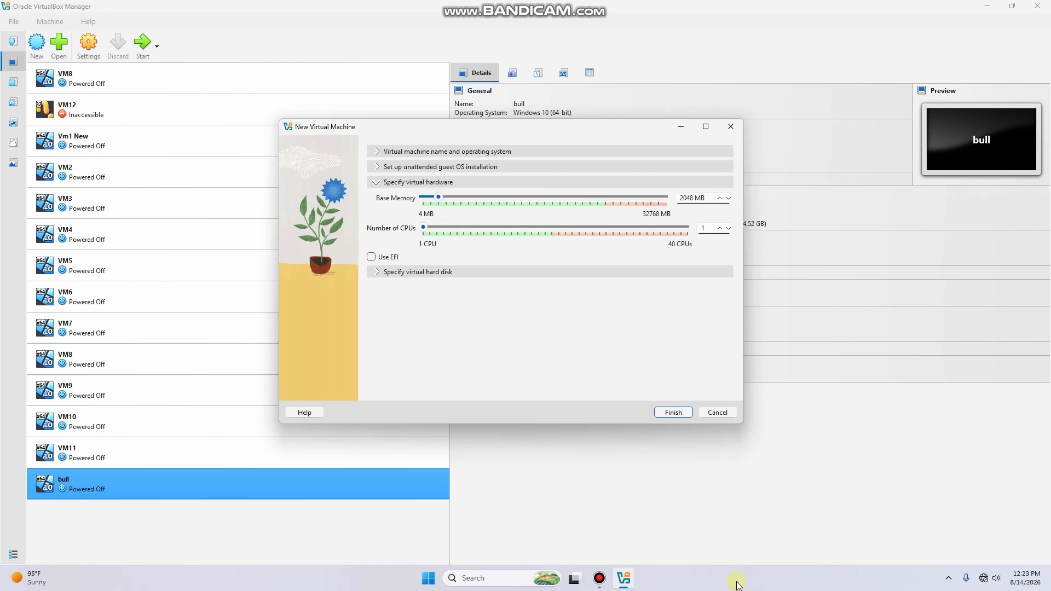
Bring up the taskbar context menu containing Task Manager
right_click(736, 584)
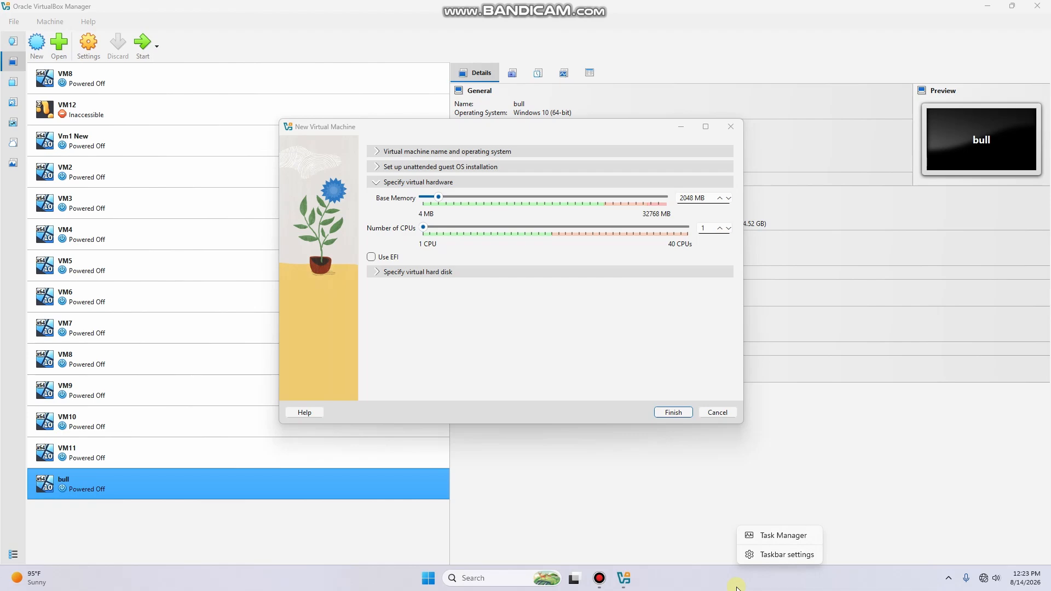
Check host memory and CPU in Task Manager: i7-14700K, 20 cores, 28 logical processors
left_click(778, 535)
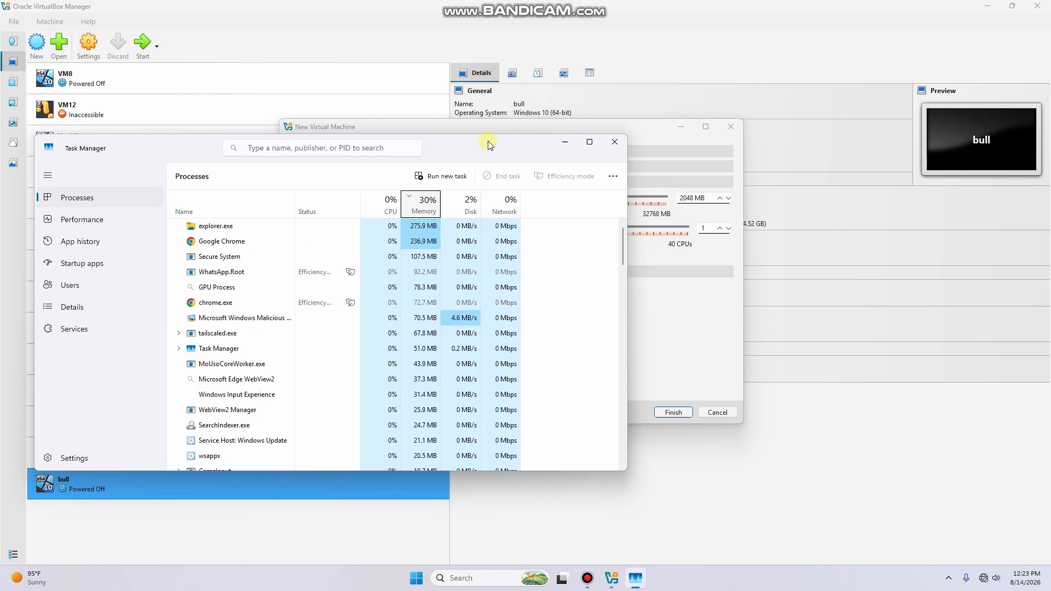
left_click_drag(492, 148, 688, 265)
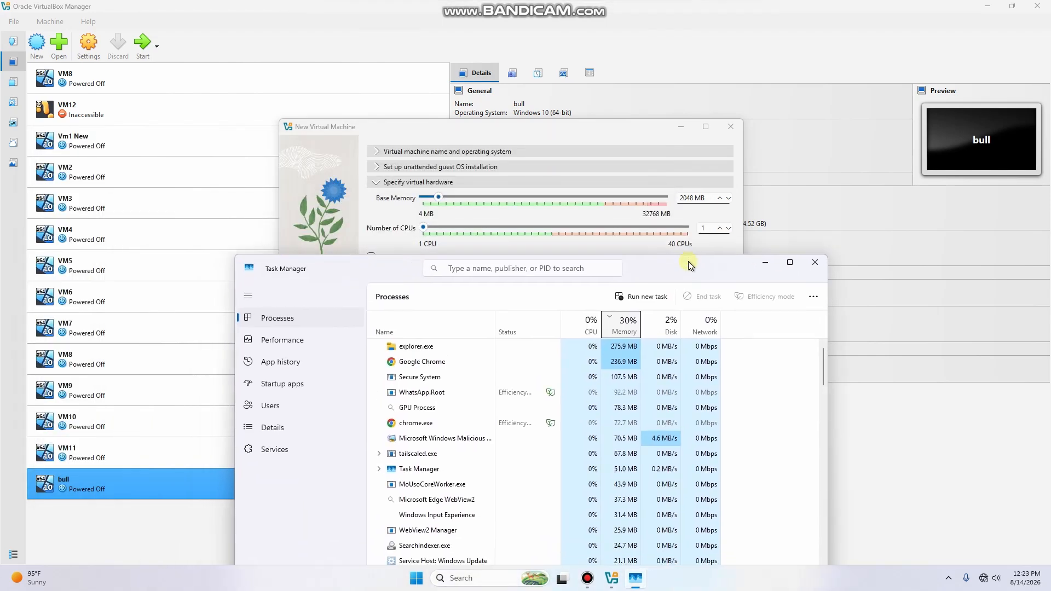
left_click(320, 340)
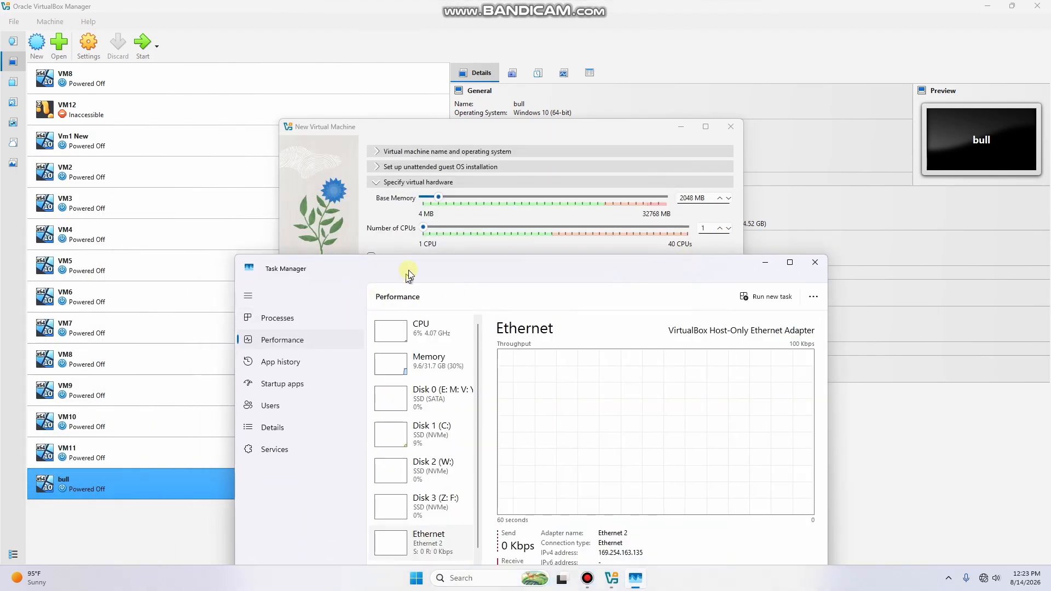
left_click_drag(403, 280, 343, 99)
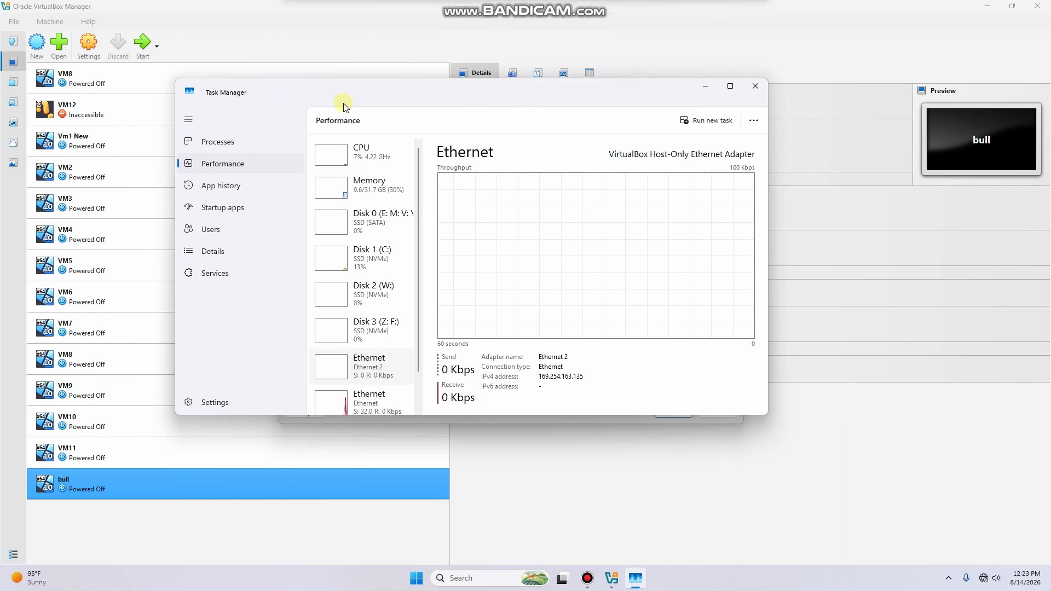
left_click(377, 191)
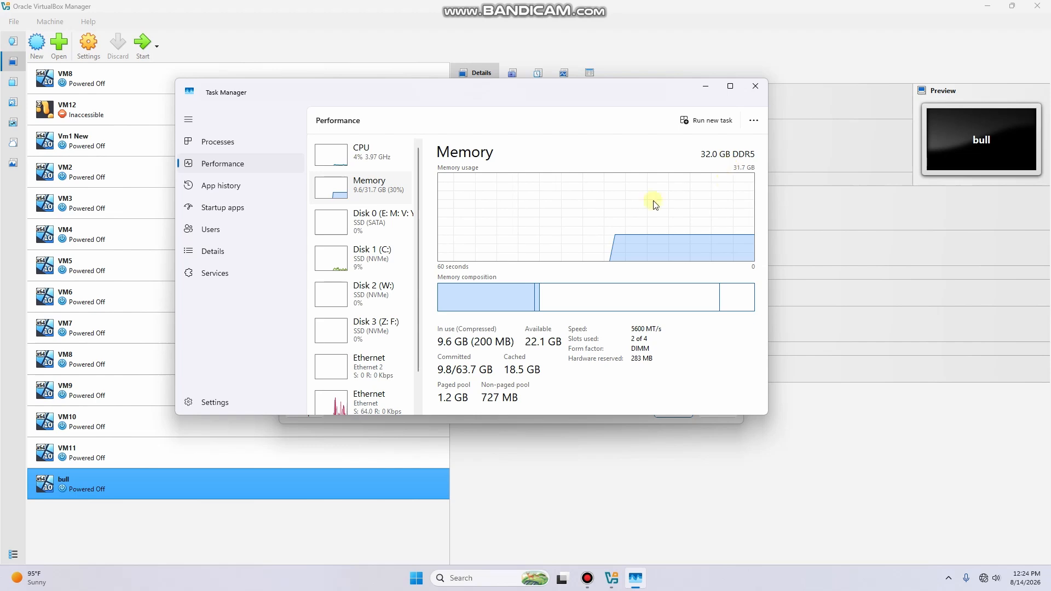
left_click(362, 153)
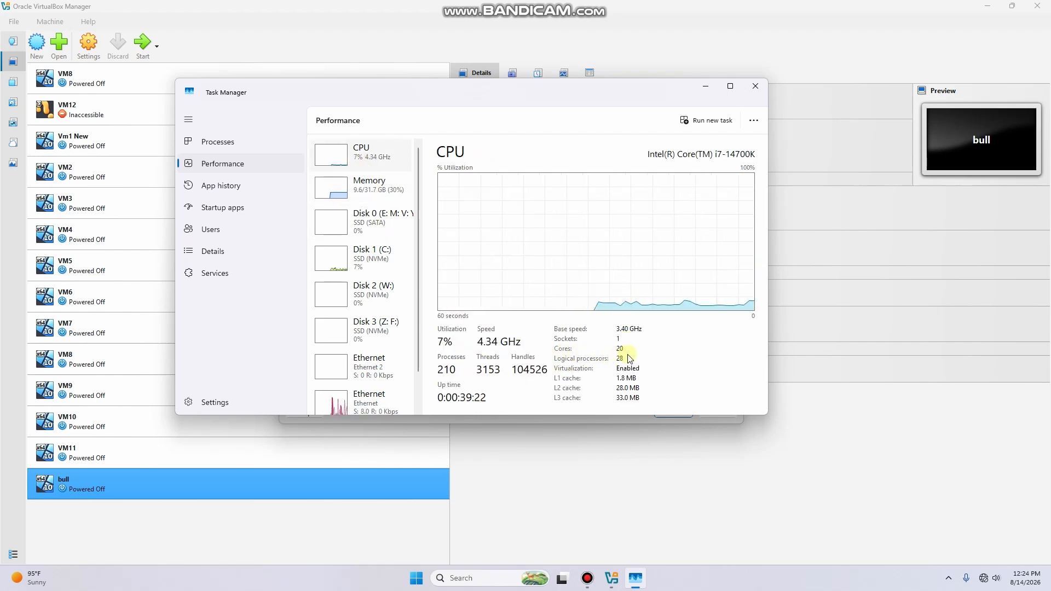
Close Task Manager and give the VM 8 CPUs and 8192 MB base memory
left_click(756, 87)
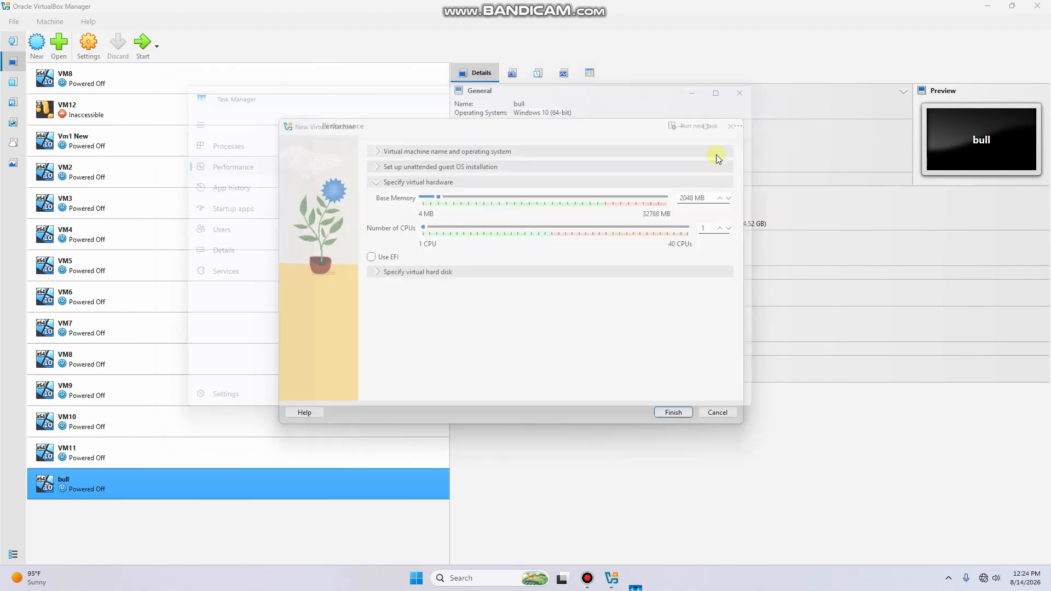
left_click(699, 230)
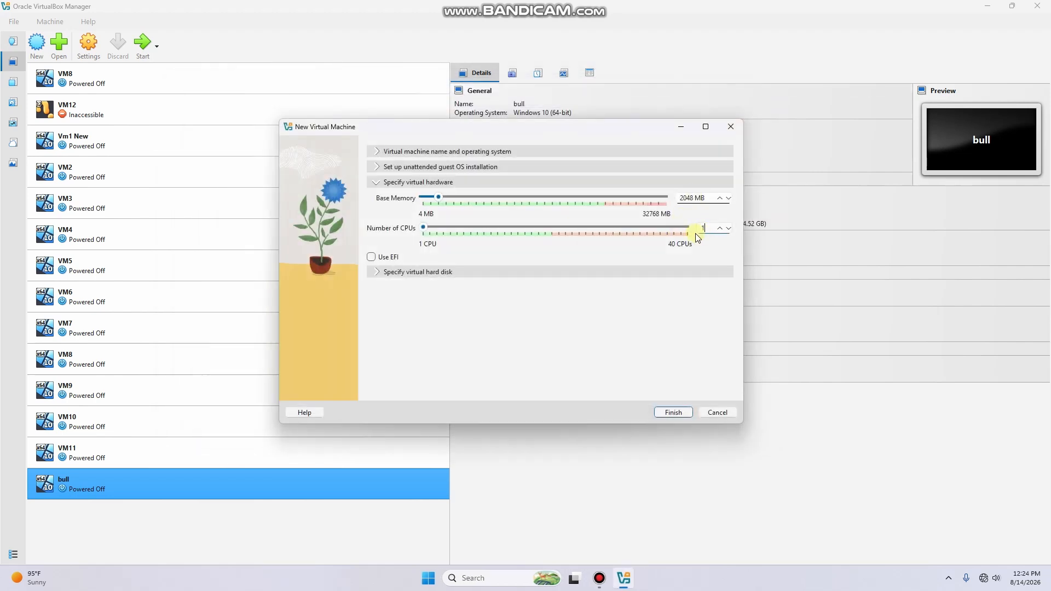
key("Delete")
type("8")
left_click_drag(437, 198, 490, 212)
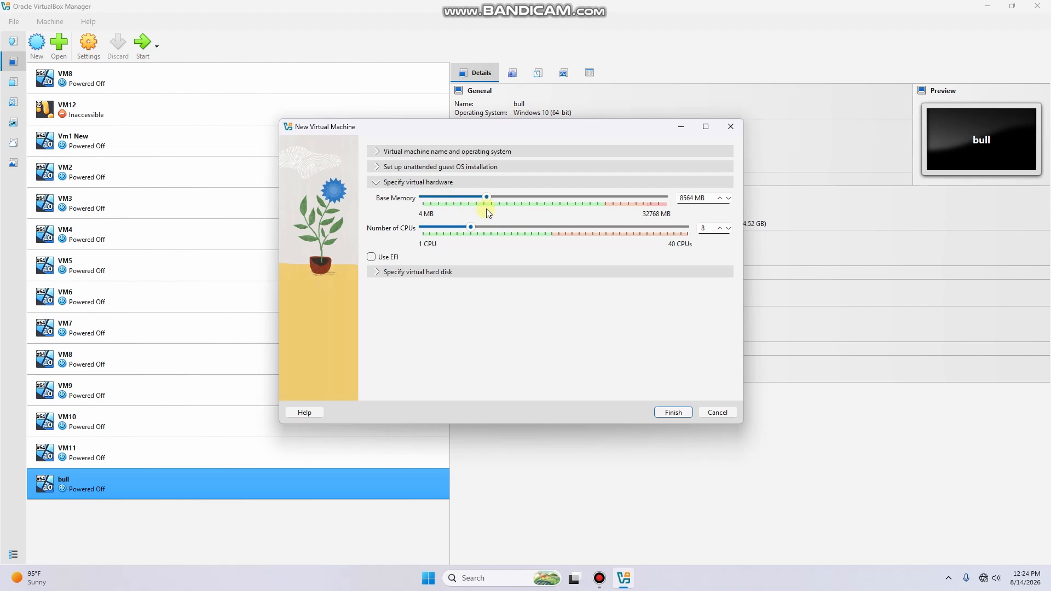
left_click(377, 272)
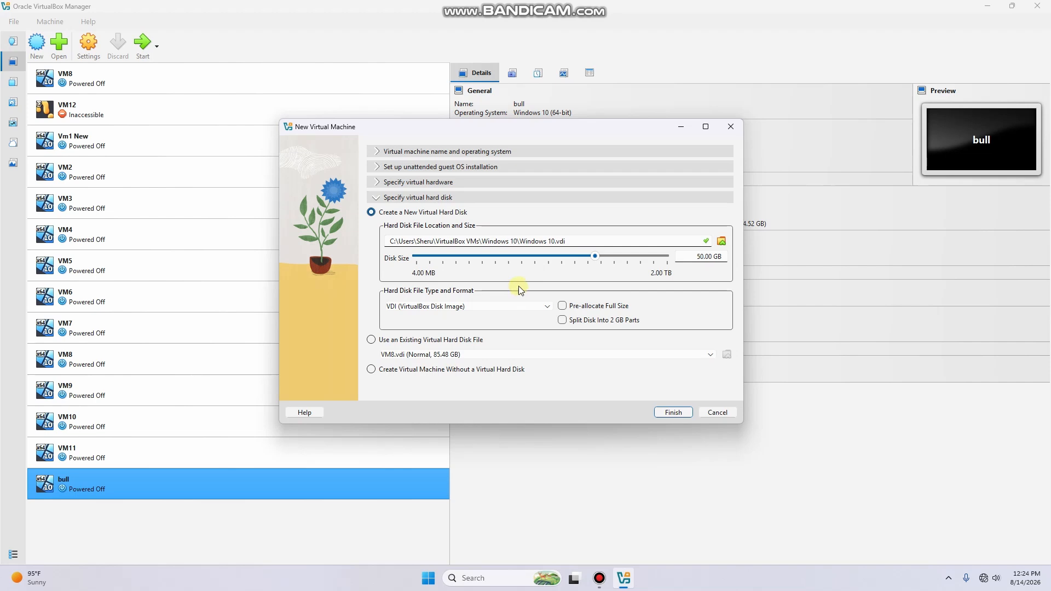
Raise the Windows 10.vdi disk size from 50 GB to about 151.48 GB
left_click_drag(596, 256, 616, 252)
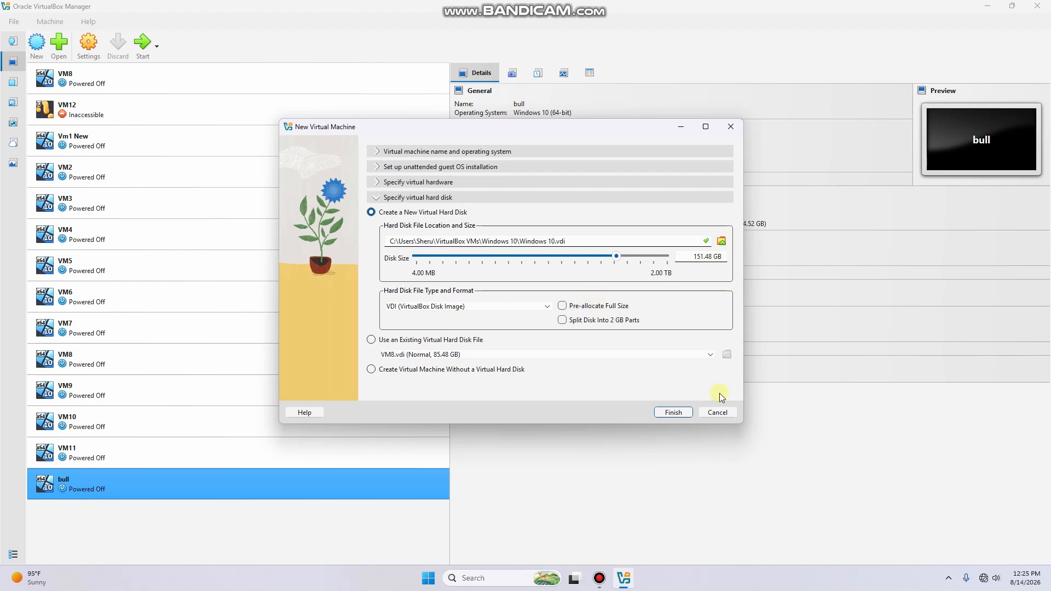
Finish creating the Windows 10 VM, start it with GUI, and reposition its window
left_click(673, 412)
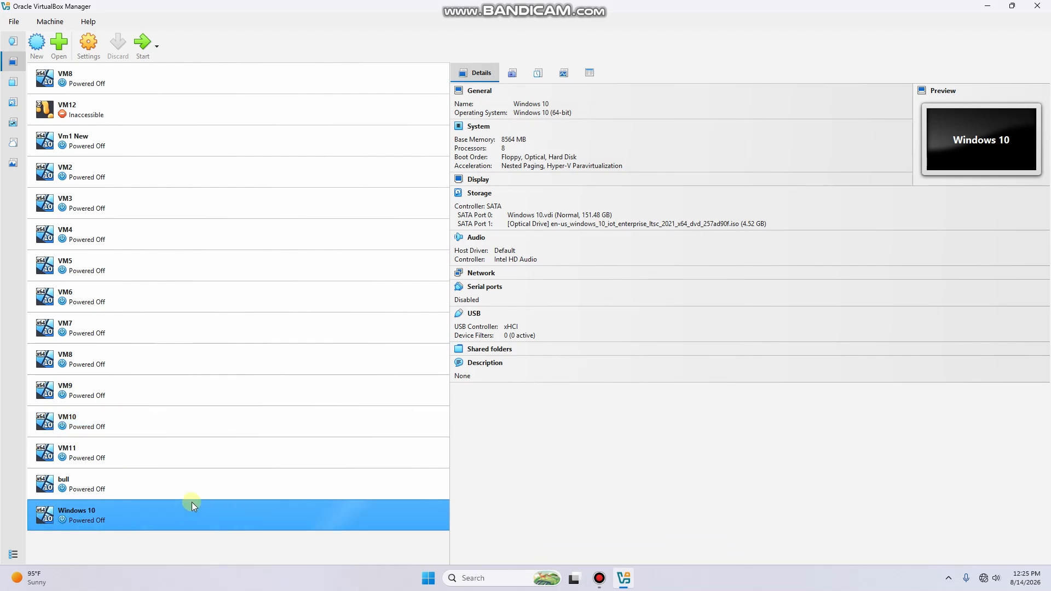
right_click(124, 524)
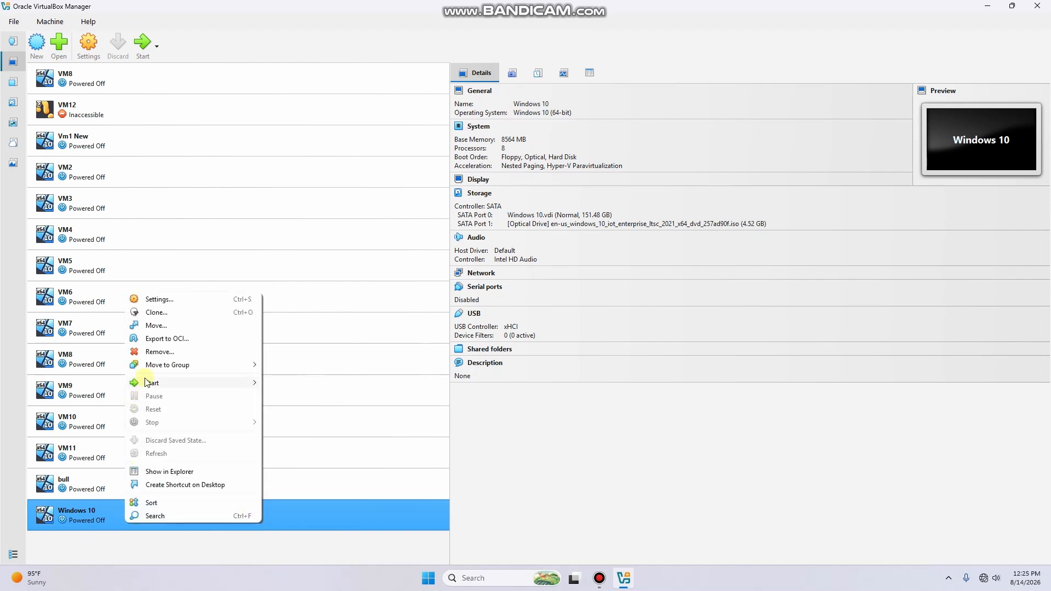
mouse_move(146, 382)
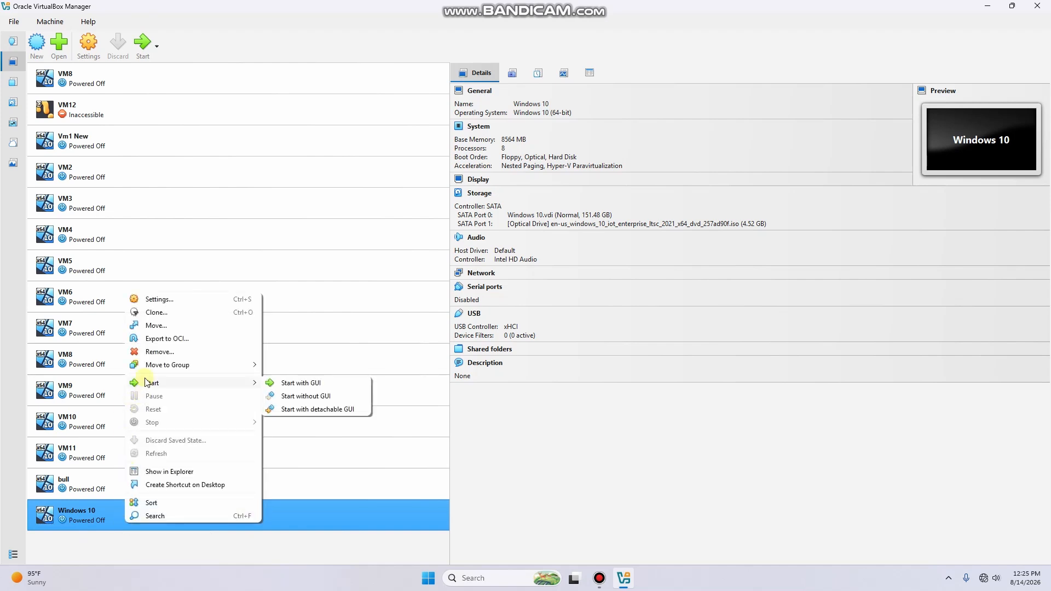
left_click(303, 384)
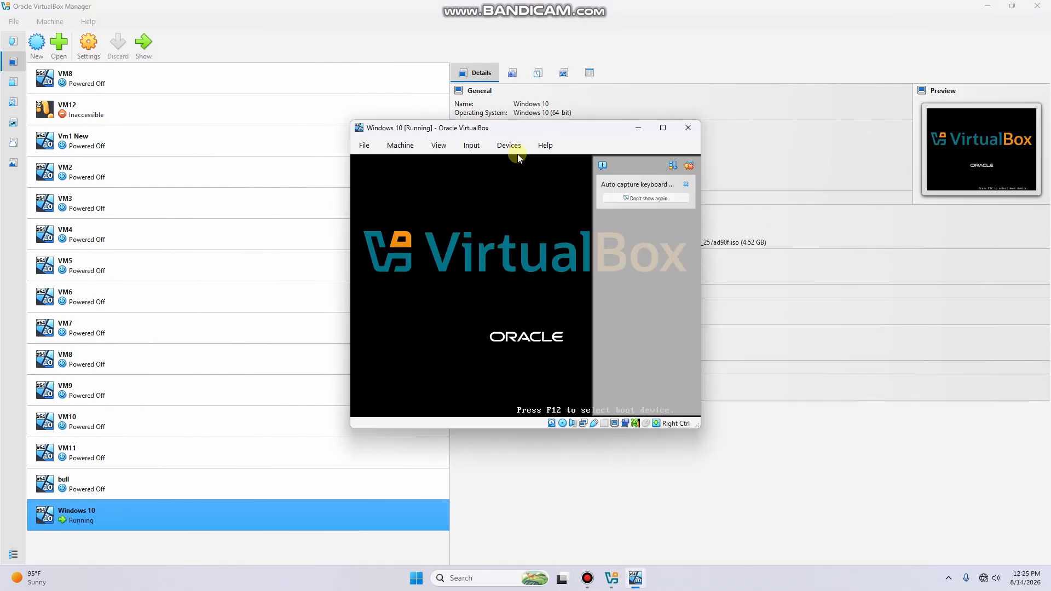
left_click_drag(567, 115, 495, 92)
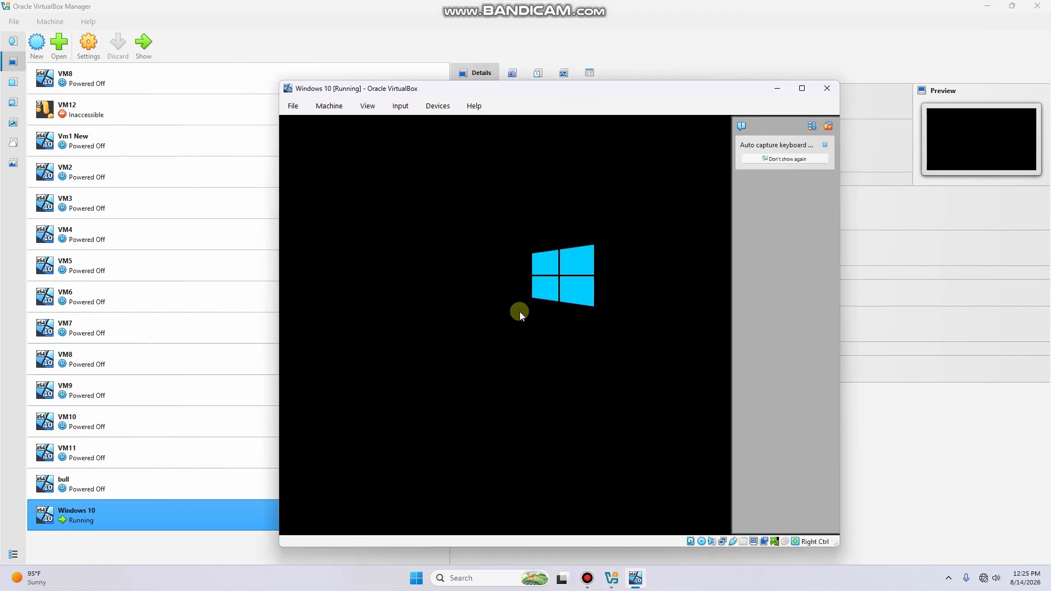
left_click_drag(626, 85, 554, 58)
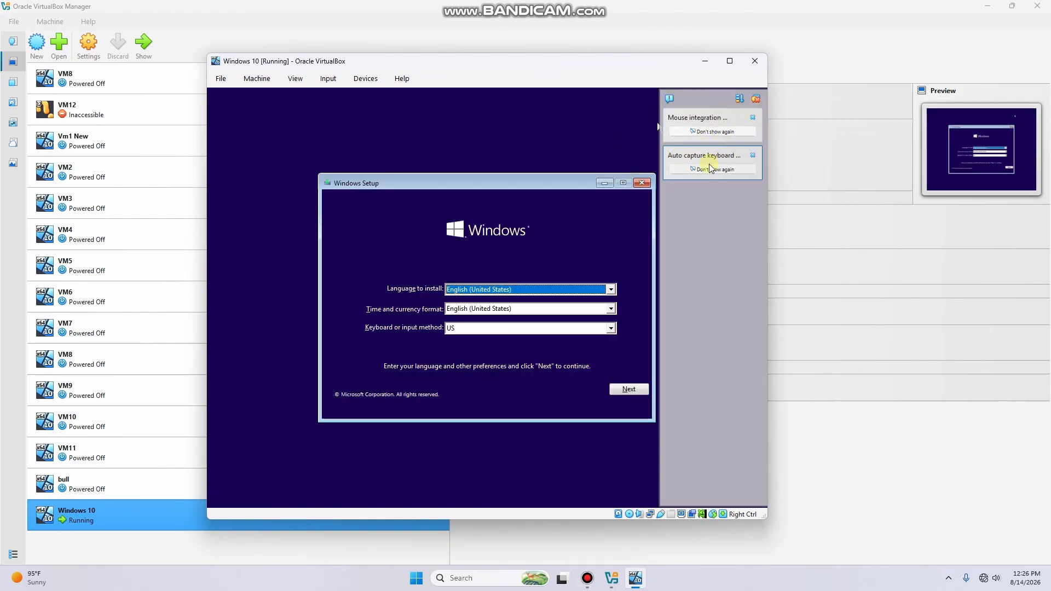
Dismiss guest notifications, keep US English defaults, and choose Install now
left_click(754, 101)
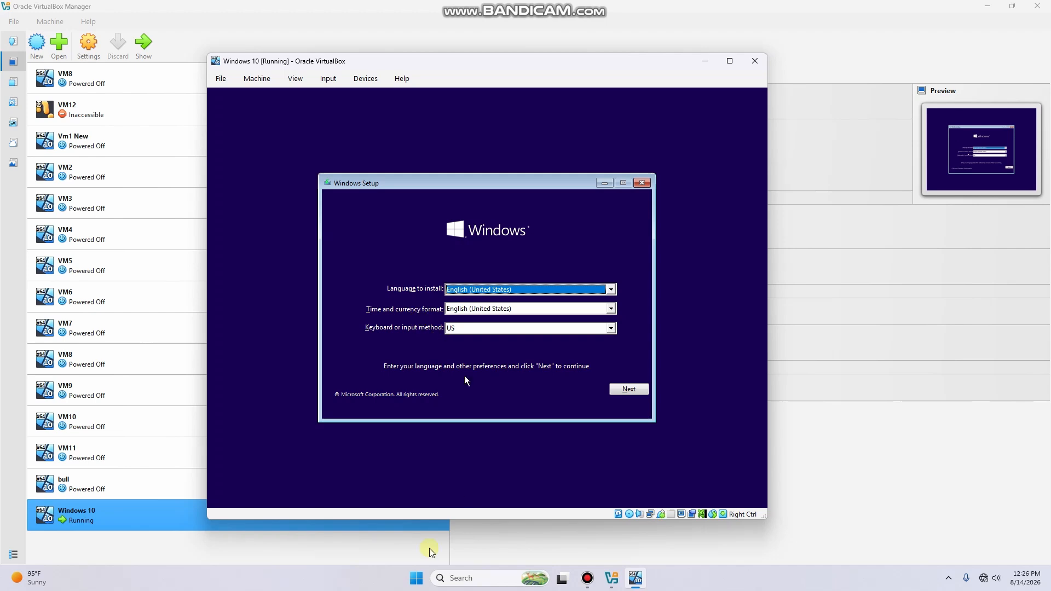
mouse_move(545, 64)
left_mouse_down()
mouse_move(606, 56)
mouse_move(619, 73)
mouse_move(563, 75)
mouse_move(560, 55)
mouse_move(543, 48)
left_mouse_up()
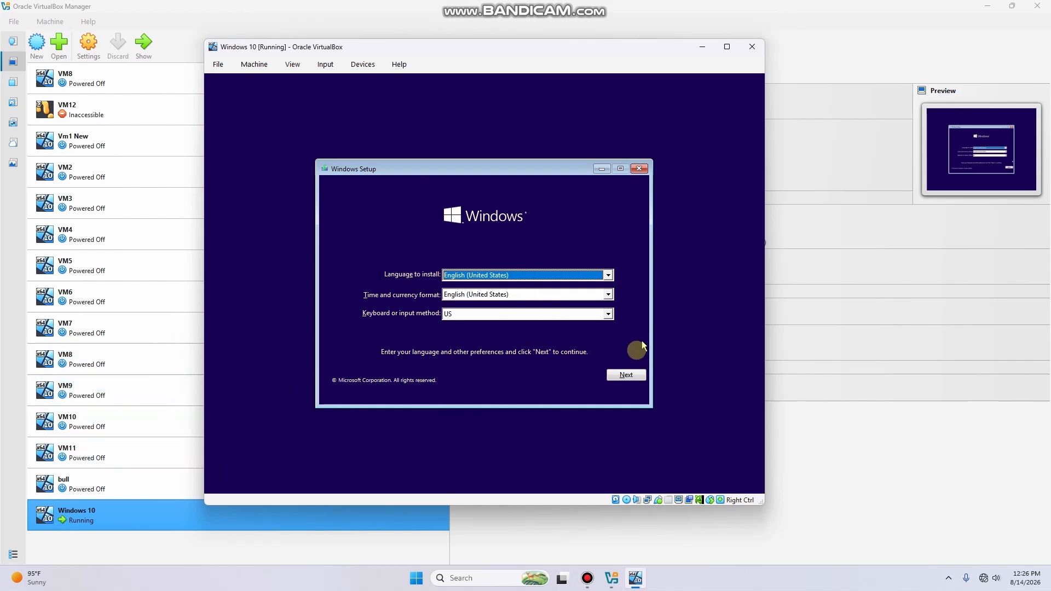
left_click(627, 375)
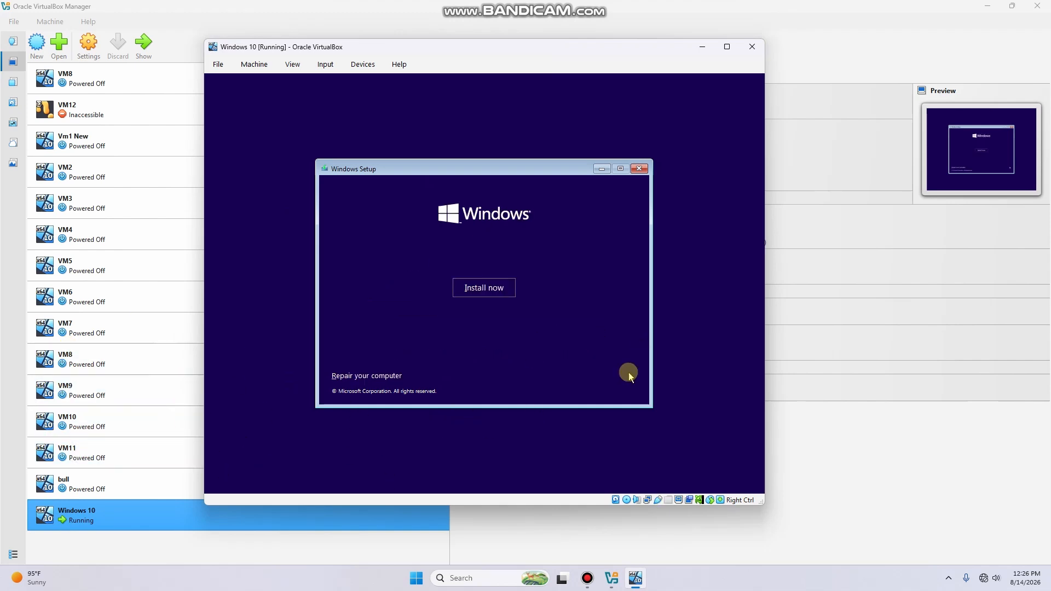
left_click(485, 293)
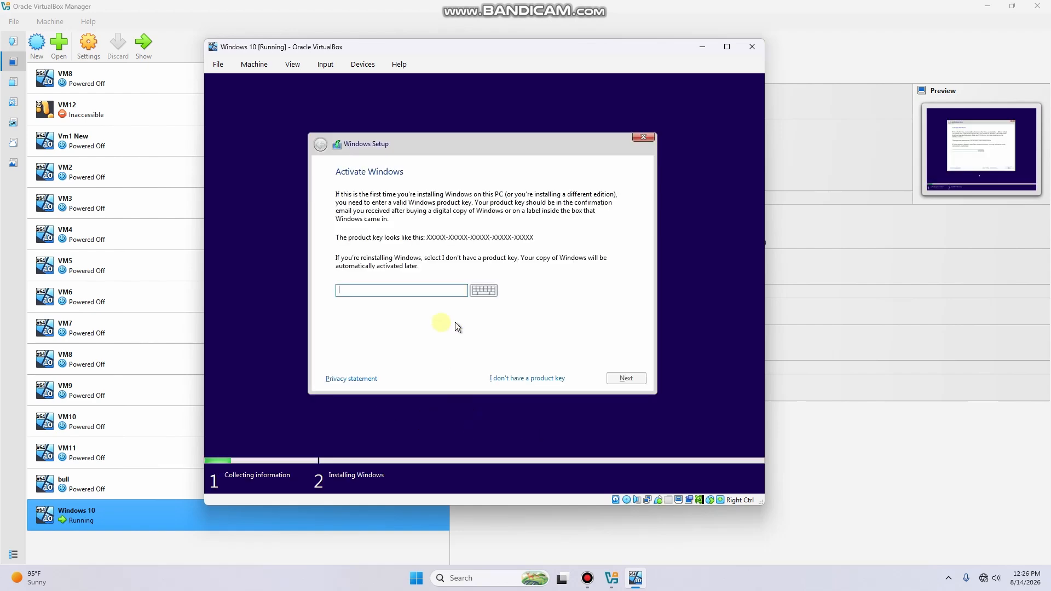
Skip the product key, choose Enterprise LTSC, accept the license, and custom-install onto Drive 0
left_click(513, 380)
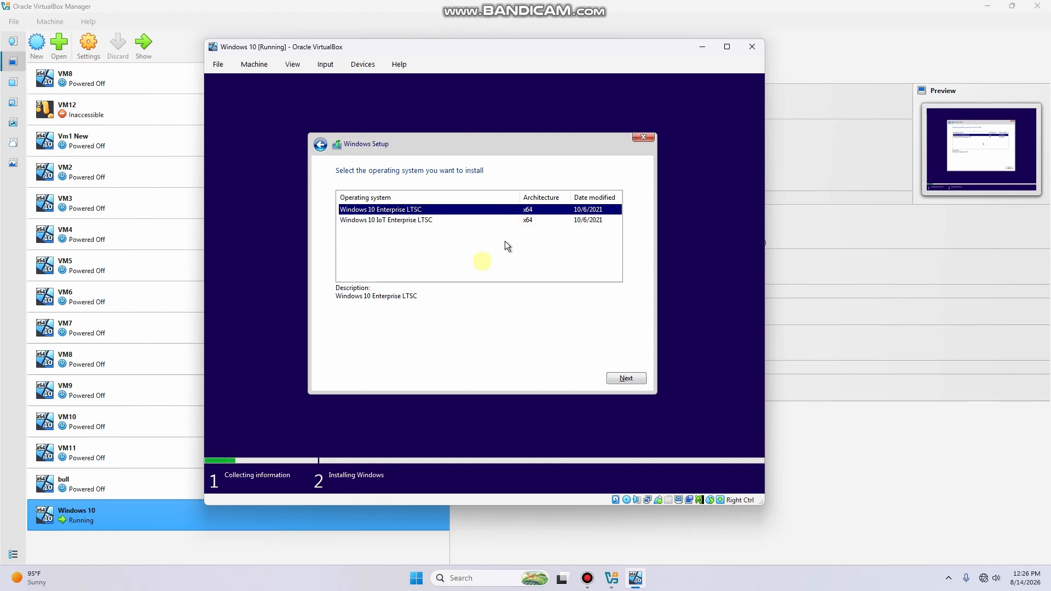
left_click(613, 378)
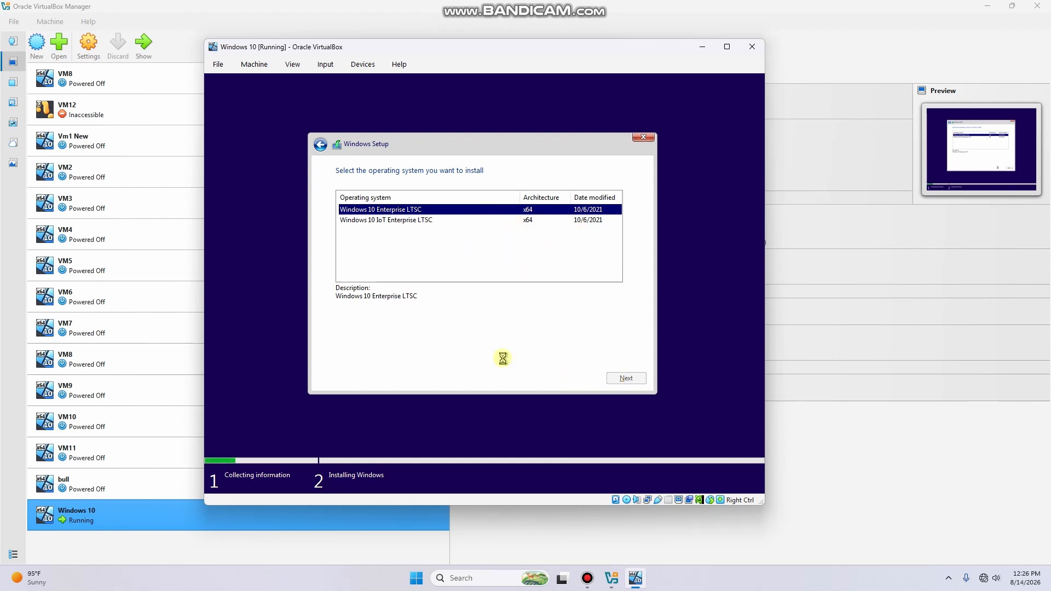
left_click(388, 354)
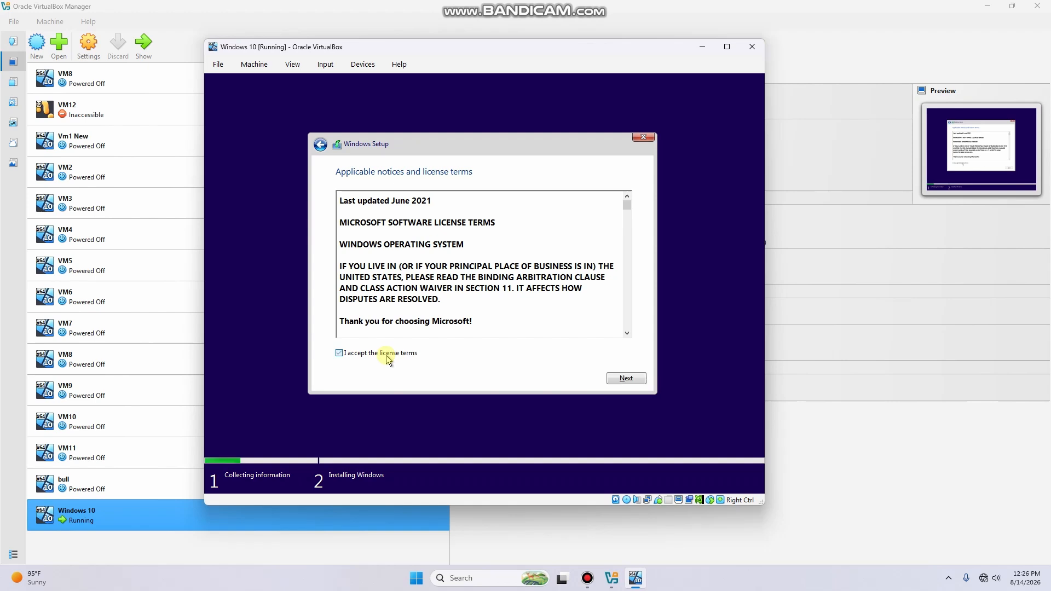
left_click(624, 378)
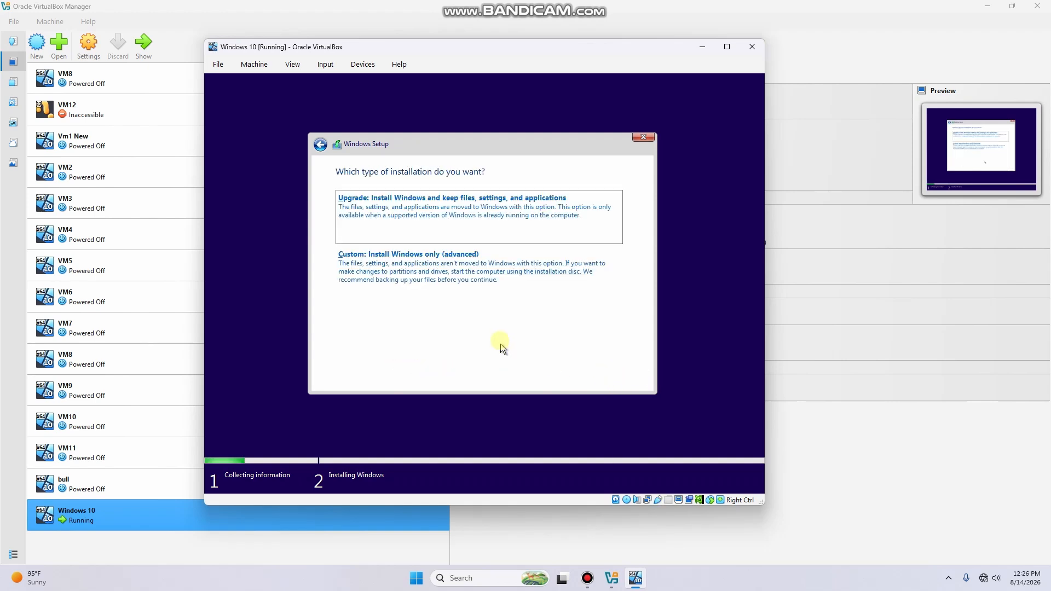
left_click(452, 291)
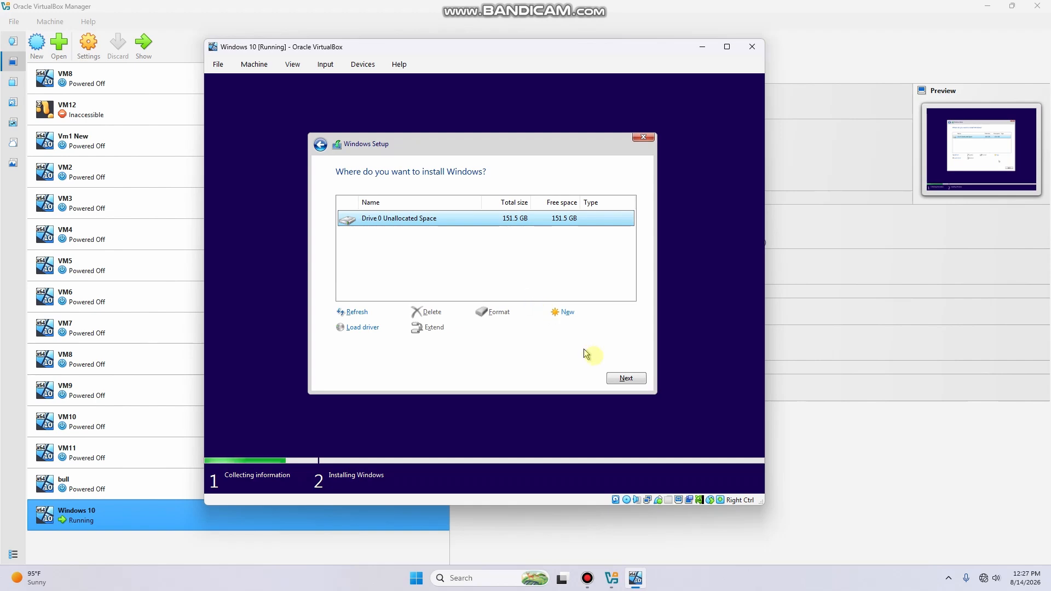
left_click(627, 378)
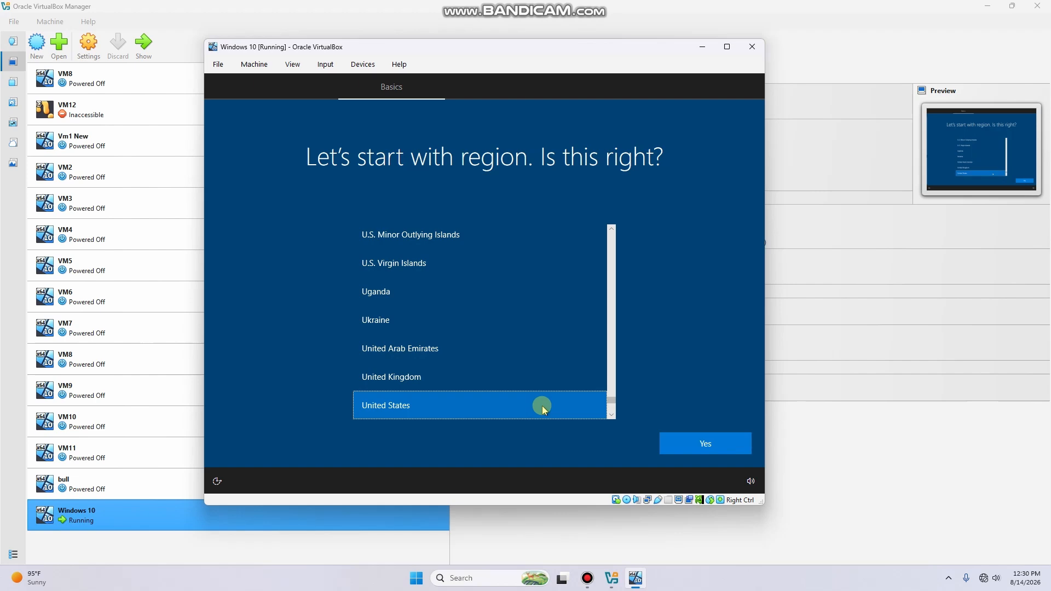
Confirm the United States region and US keyboard, skip a second layout, and choose limited offline setup
scroll(550, 366, "down", 3)
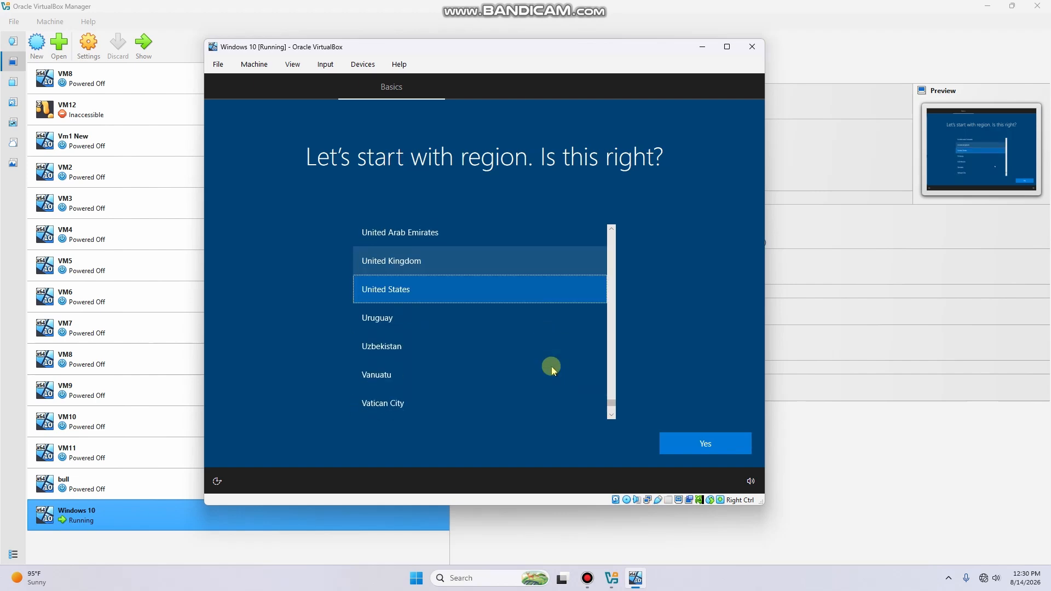
left_click(742, 440)
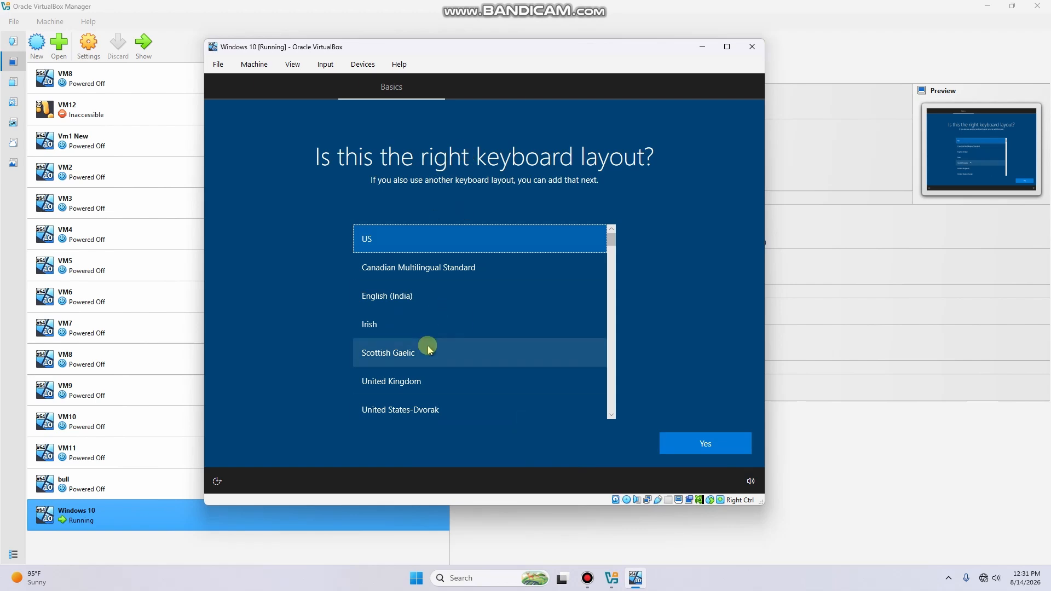
left_click(681, 437)
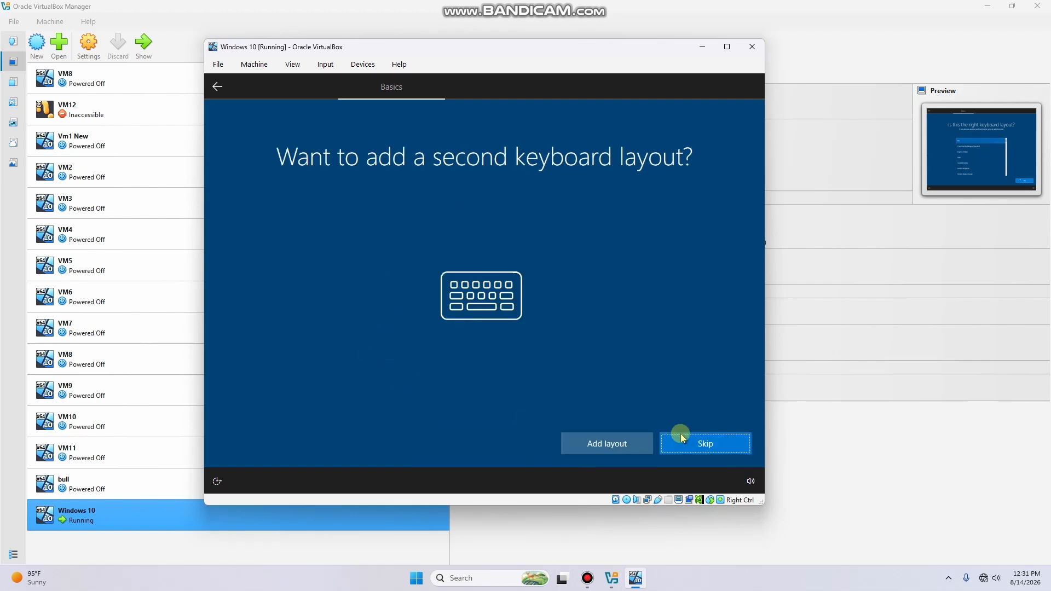
left_click(682, 438)
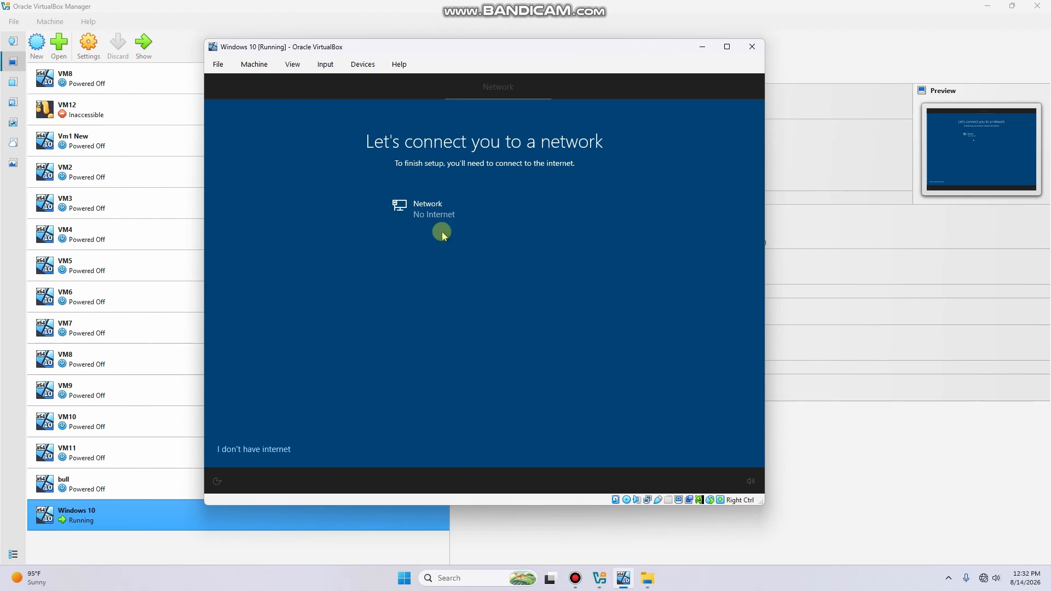
left_click(258, 451)
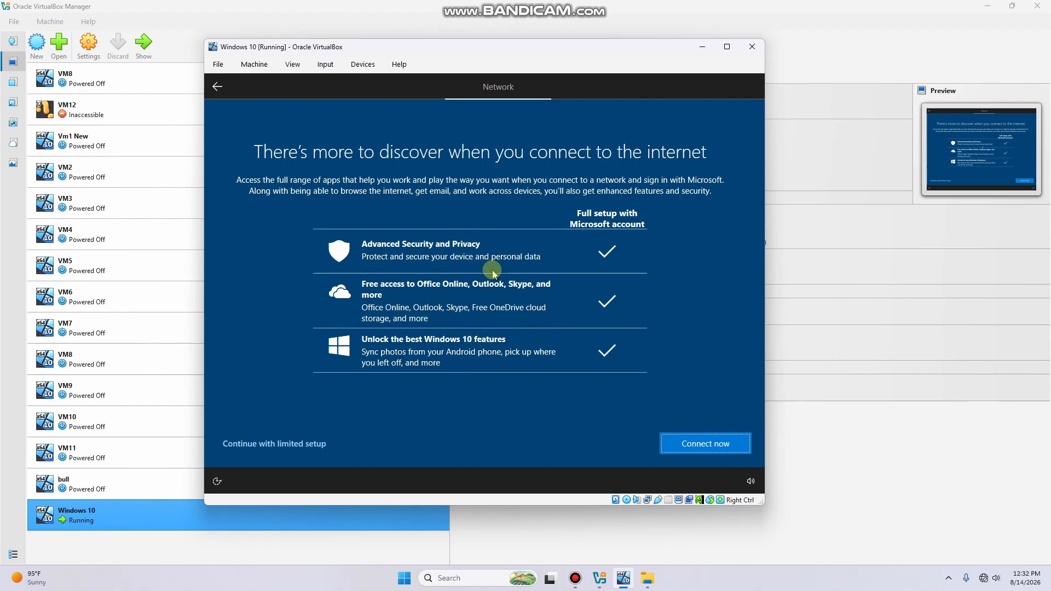
left_click(294, 440)
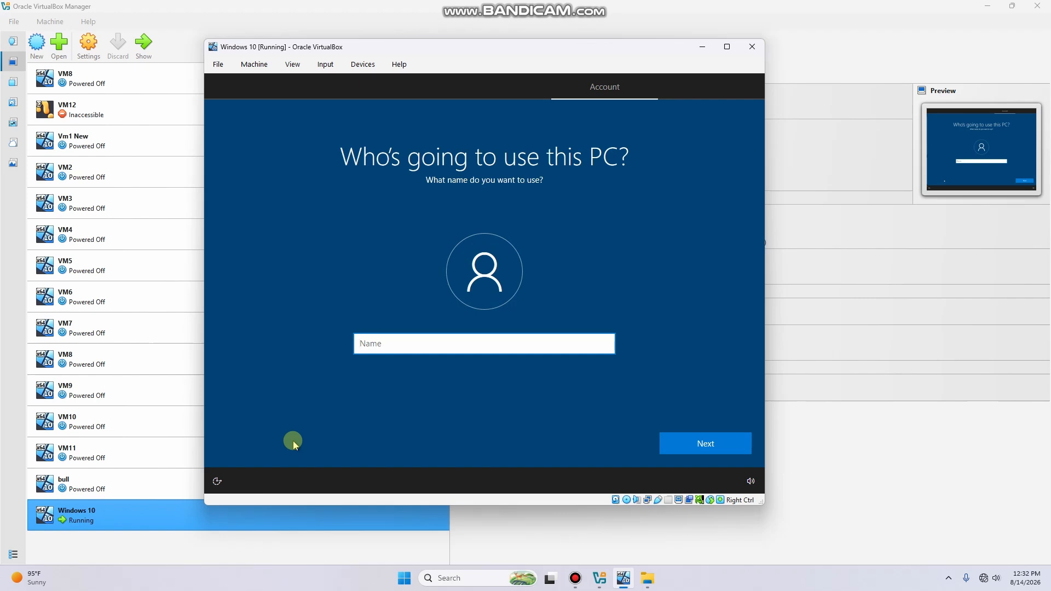
Enter the user's name for the local account, then set and confirm its password
type("Ahmad")
left_click(675, 442)
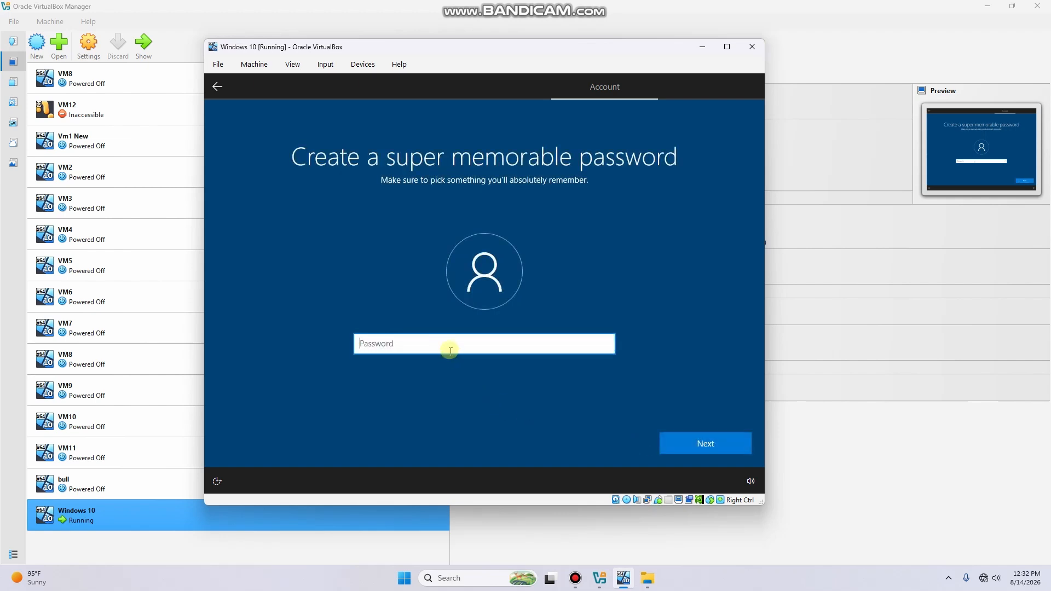
type("••••")
key("Return")
type("••••")
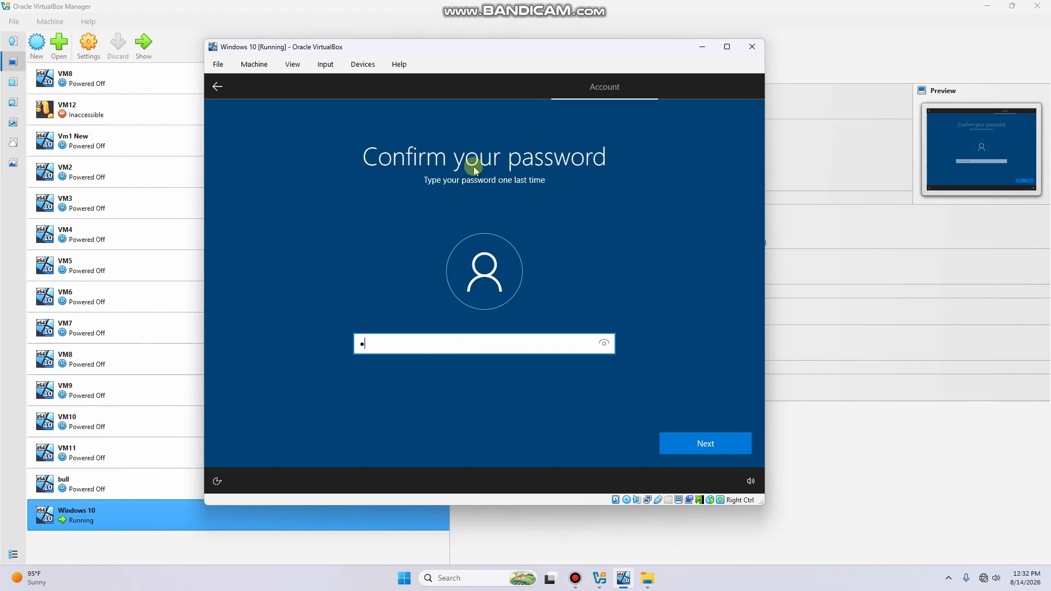
key("Return")
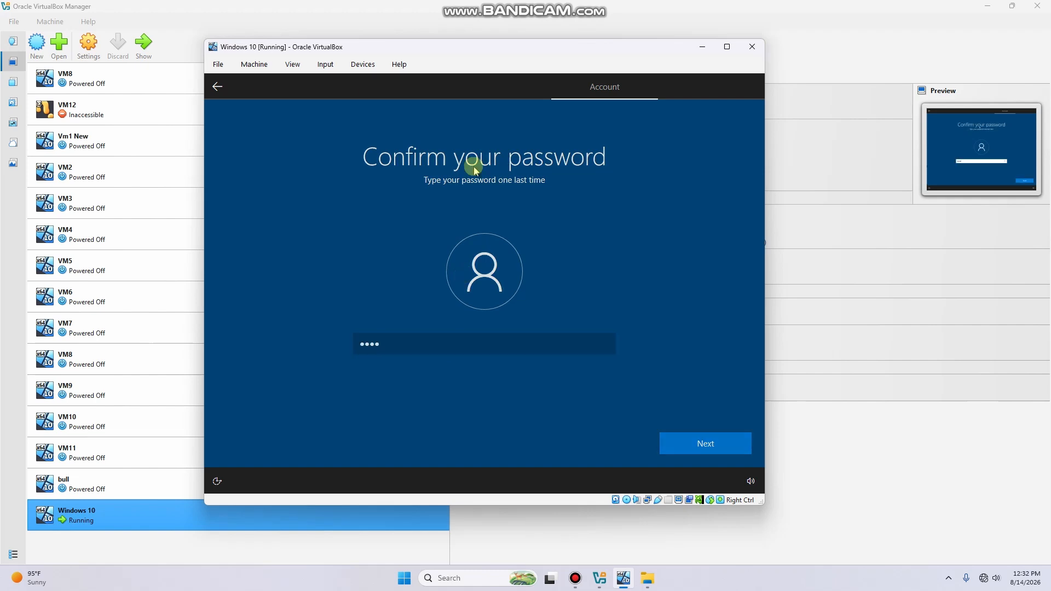
Pick the first pet's name and birth city security questions and answer each
left_click(521, 350)
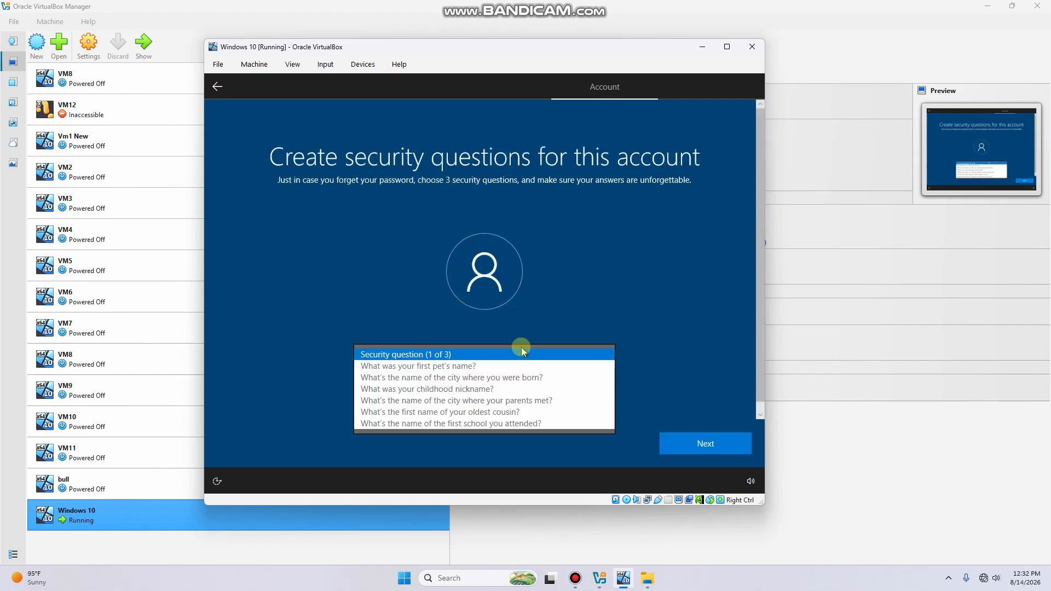
left_click(441, 366)
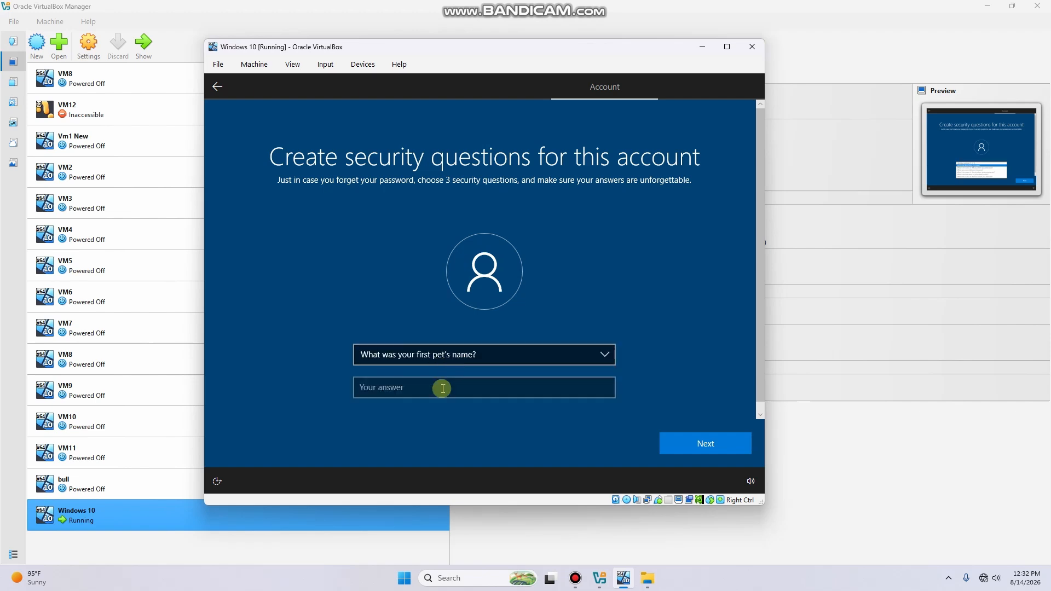
left_click(443, 387)
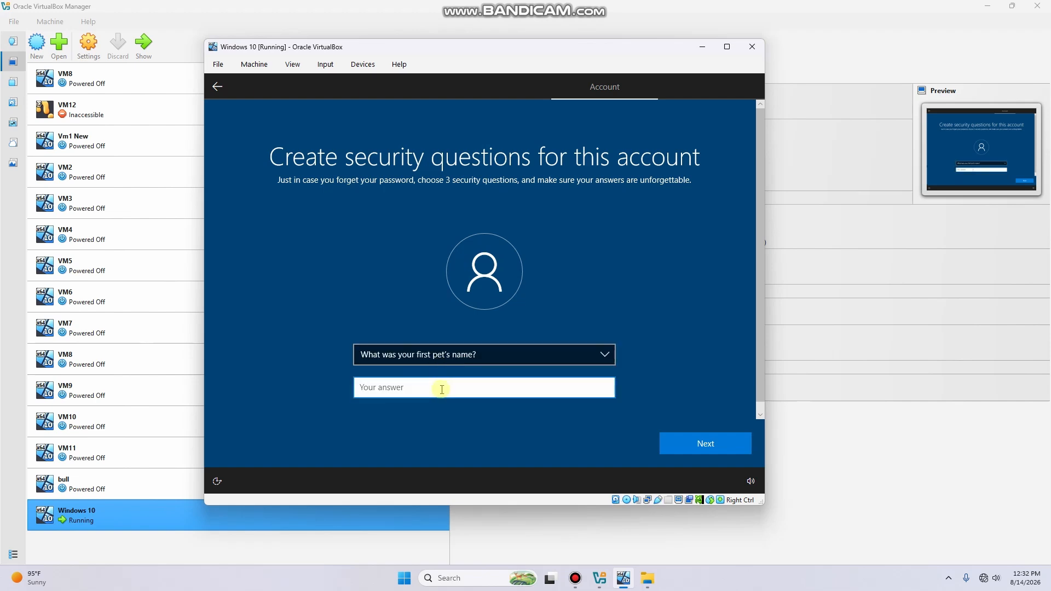
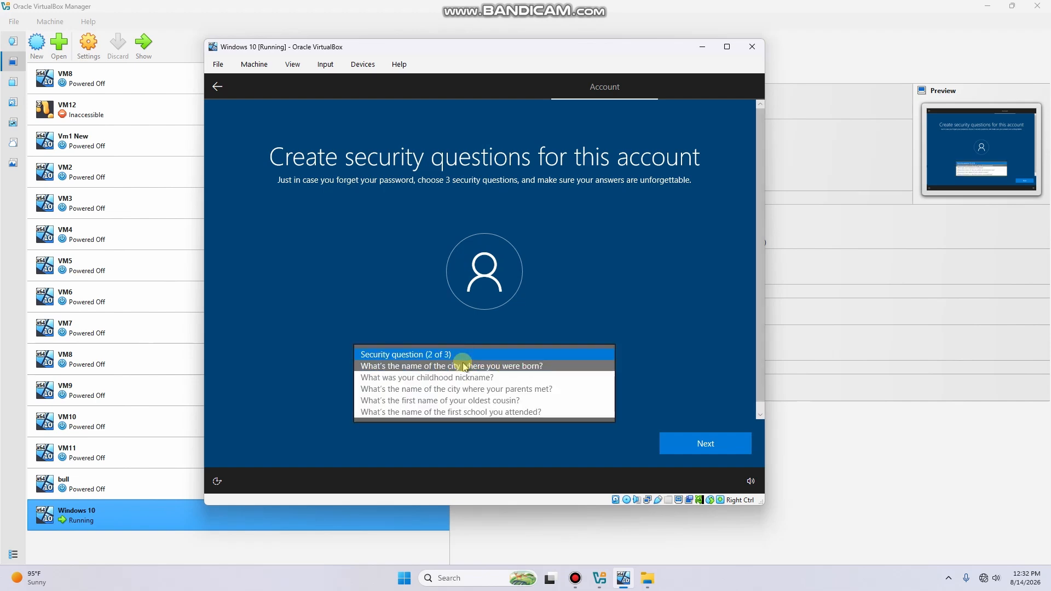
left_click(464, 366)
left_click(447, 389)
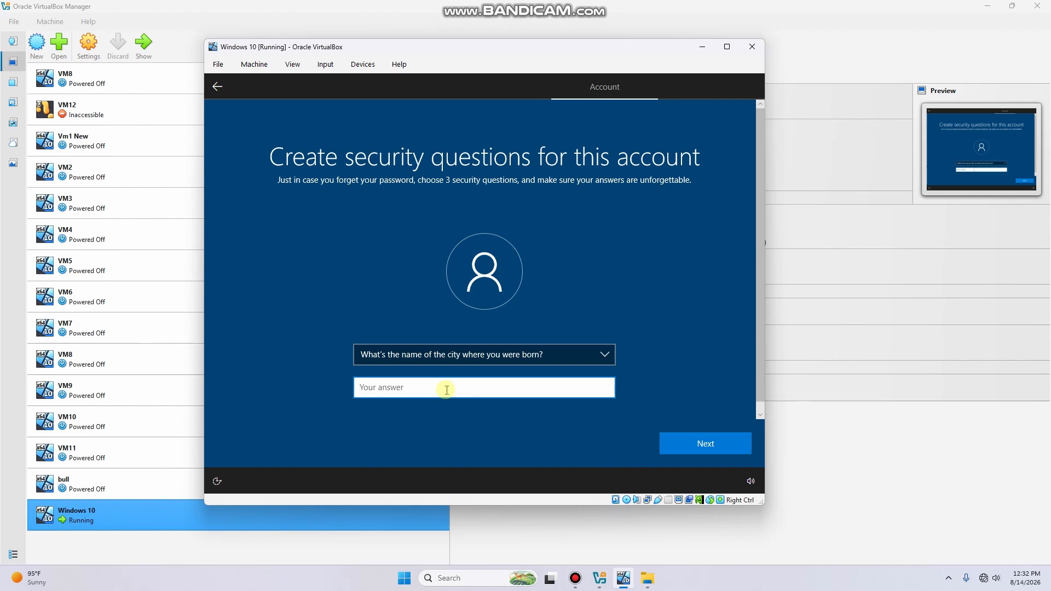
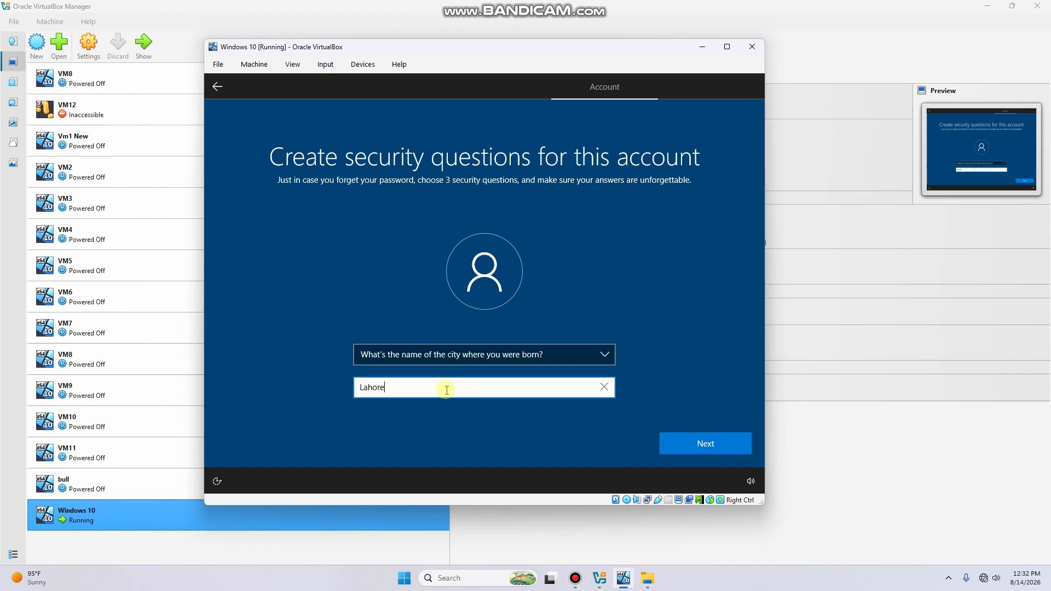
Add the first school attended as the third security question, answer it, and submit
left_click(678, 444)
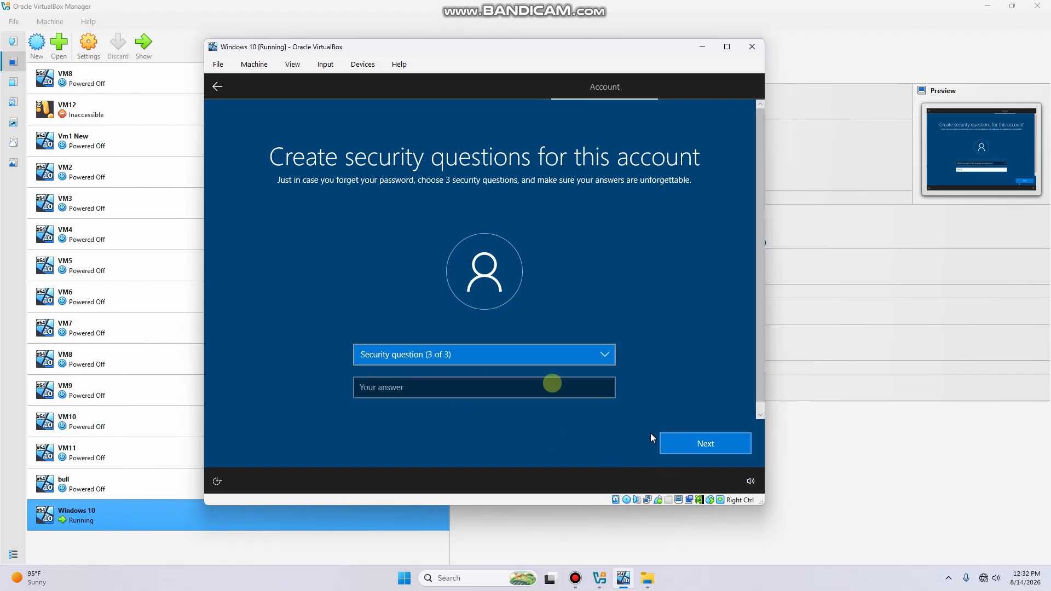
left_click(487, 355)
left_click(476, 401)
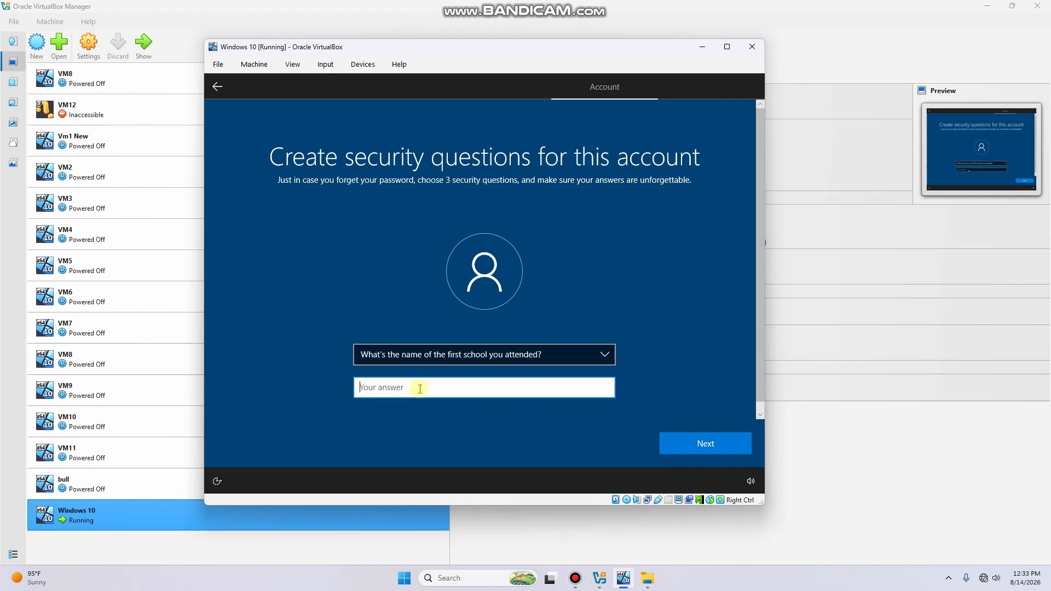
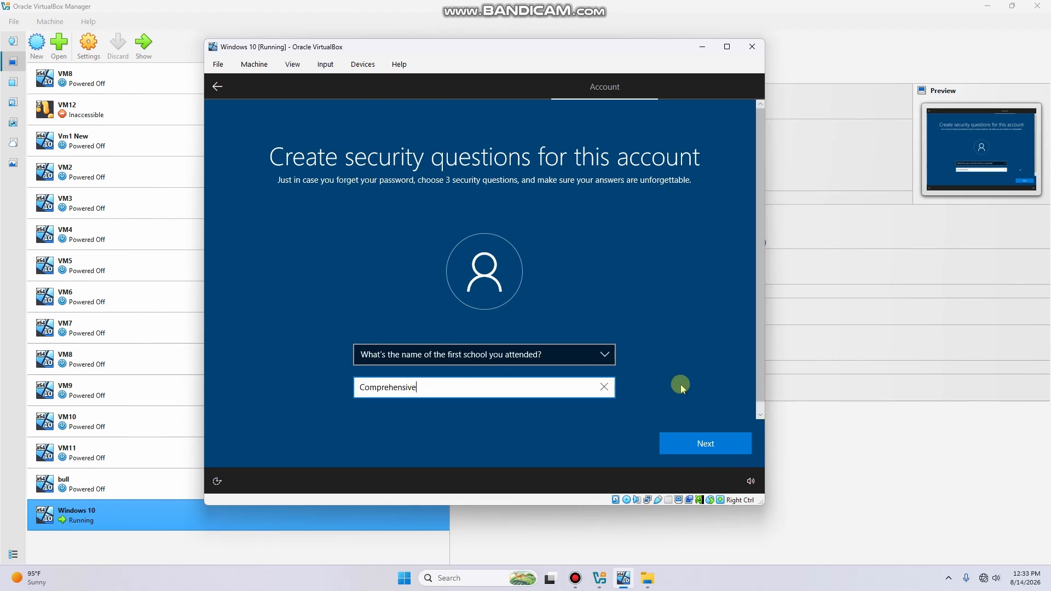
left_click(695, 443)
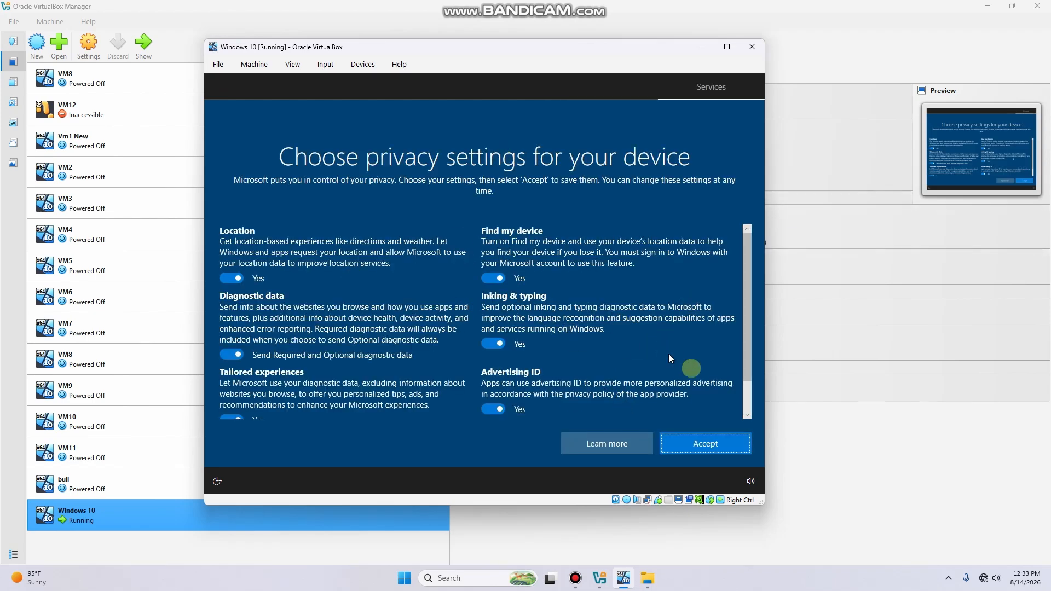
Accept the default privacy settings and, once the desktop appears, start a taskbar search
left_click(707, 448)
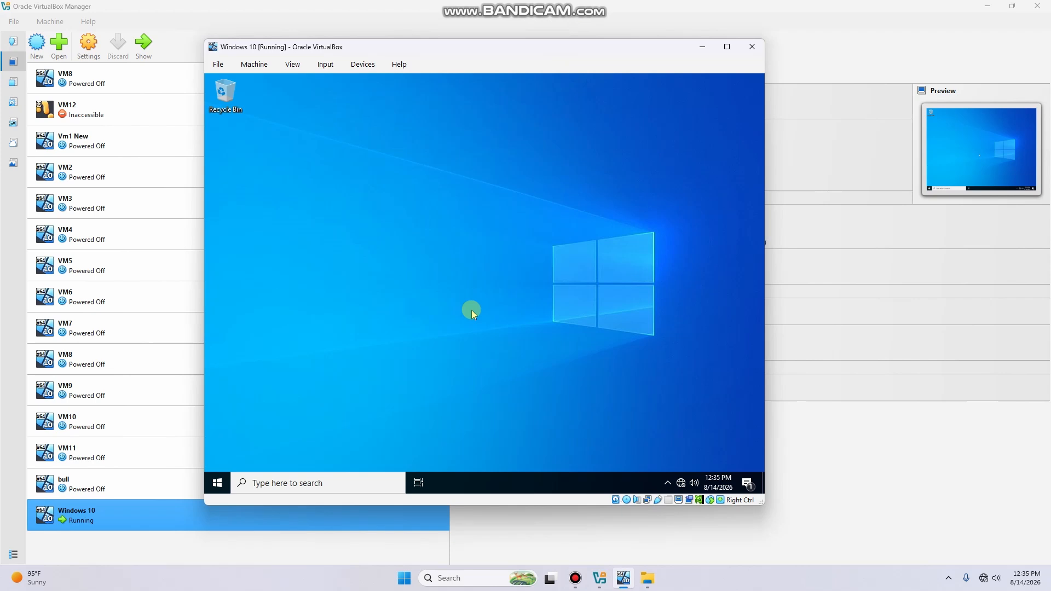
left_click(337, 484)
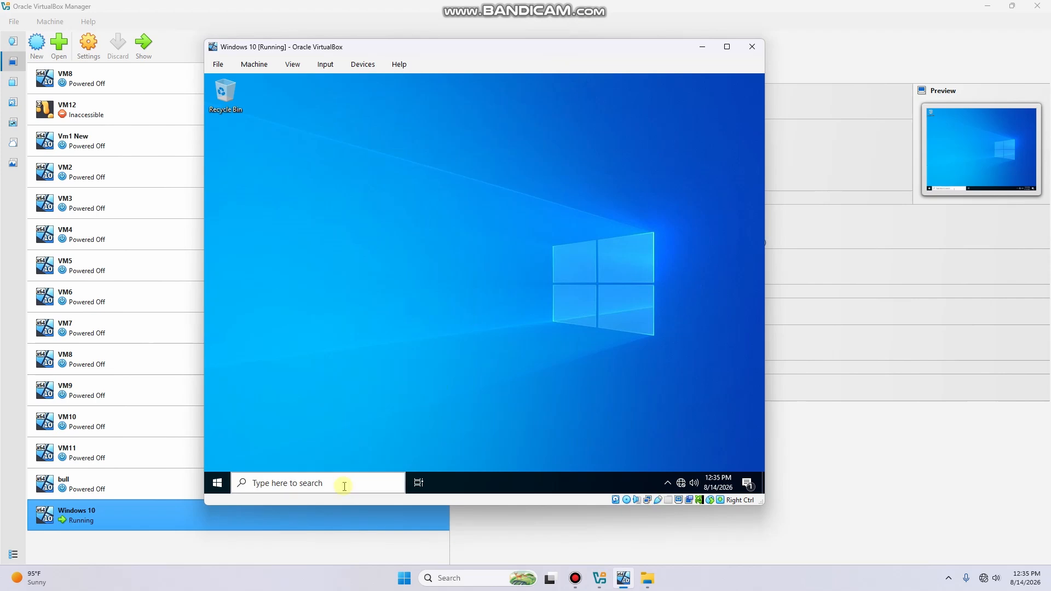